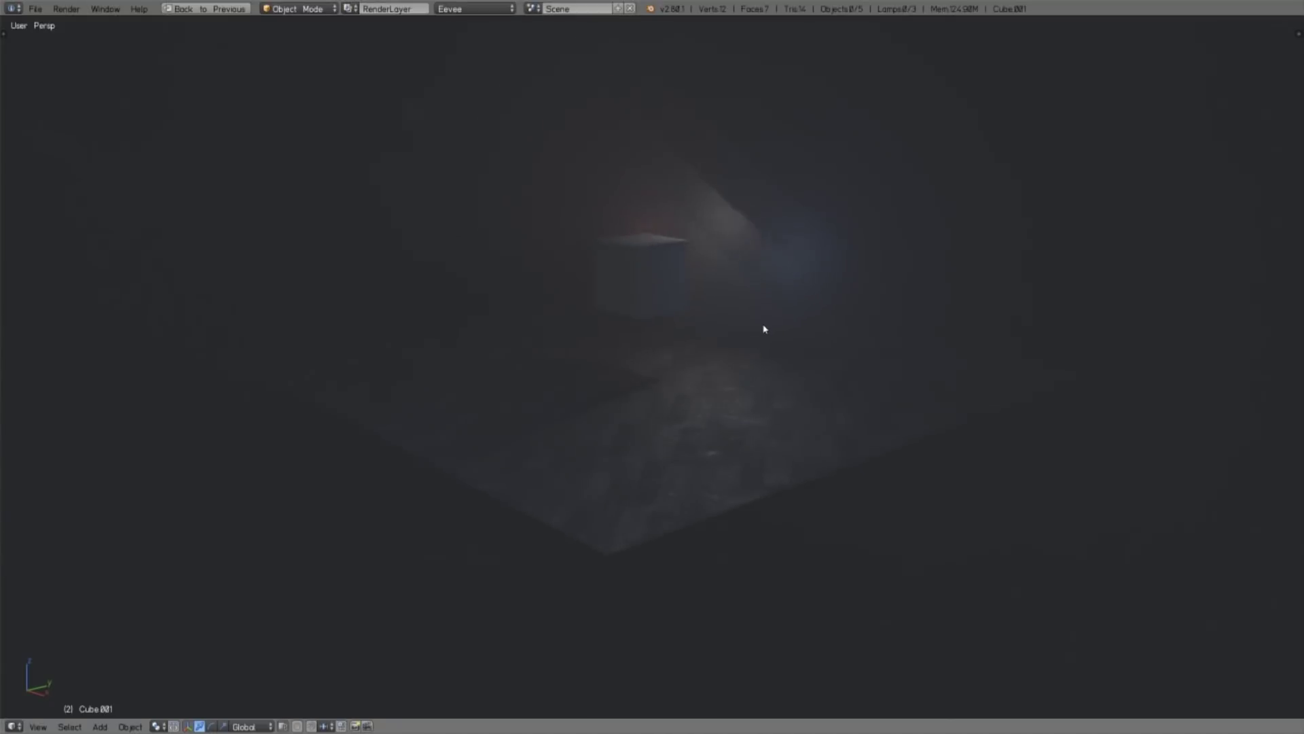
Orbit the view down toward floor level and restore the full workspace layout
middle_click_drag(784, 307, 798, 288)
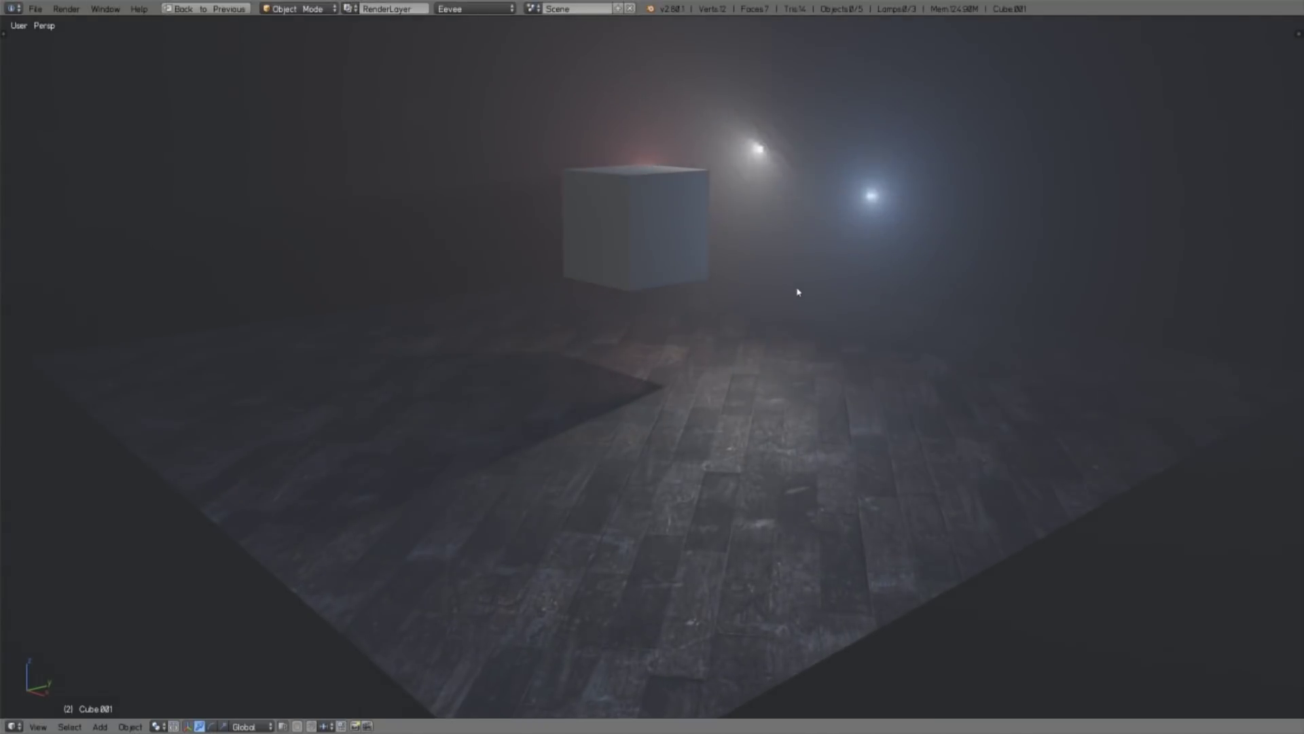
mouse_move(806, 373)
middle_mouse_down()
mouse_move(799, 347)
mouse_move(800, 446)
mouse_move(836, 391)
mouse_move(740, 420)
mouse_move(825, 364)
mouse_move(750, 395)
mouse_move(778, 378)
mouse_move(802, 398)
mouse_move(798, 419)
mouse_move(780, 422)
mouse_move(746, 346)
middle_mouse_up()
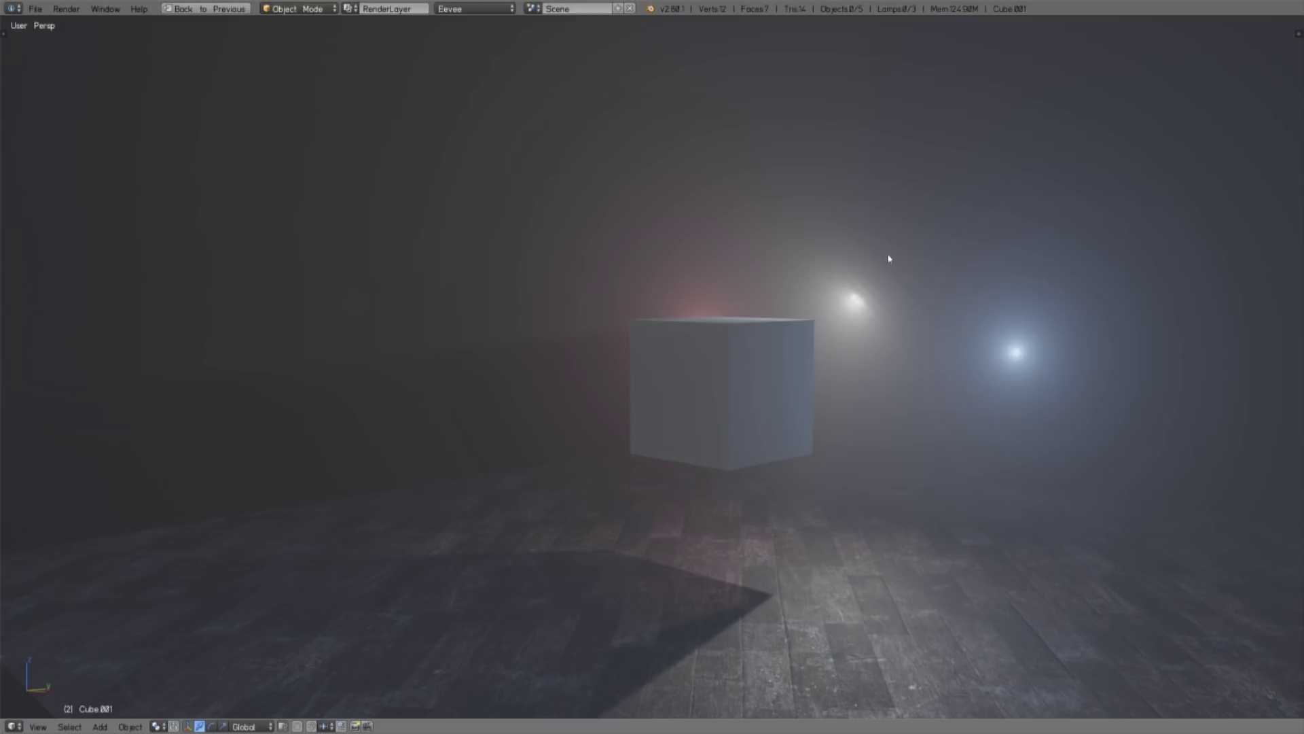
key("shift+space")
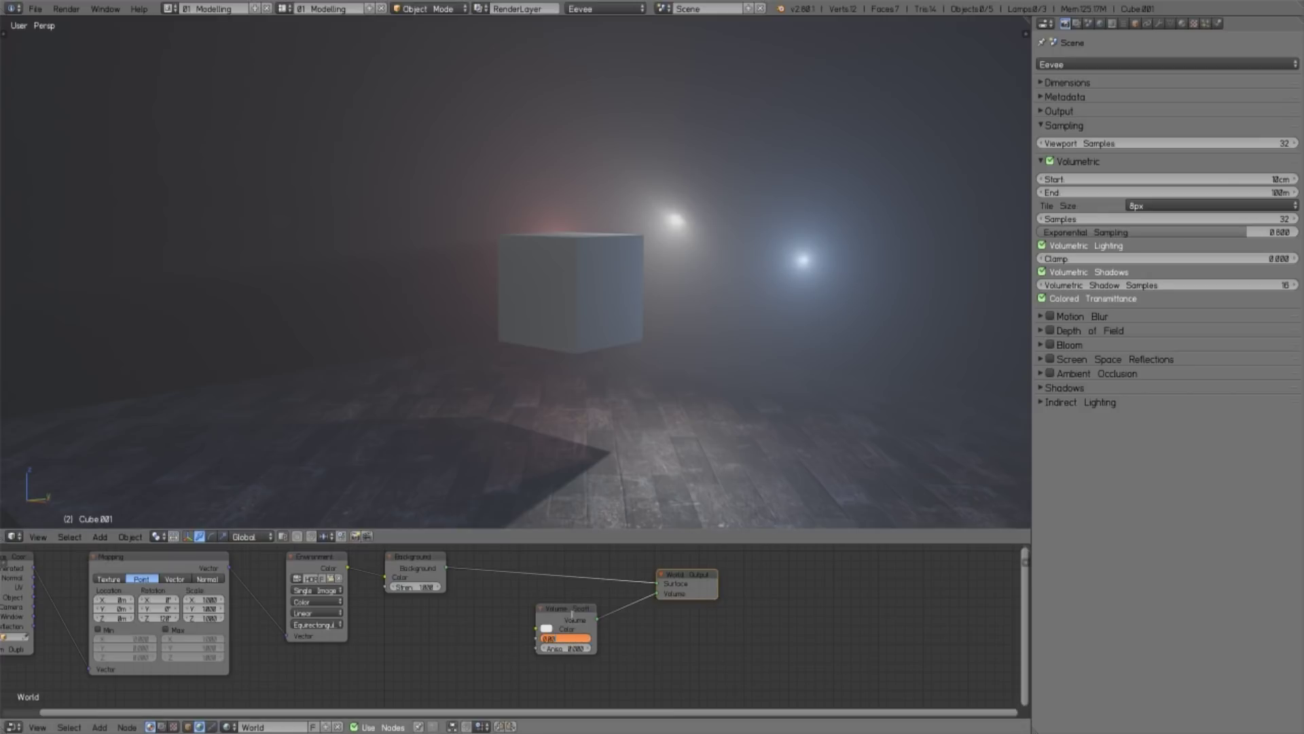
type("0")
Commit a world Volume Scatter density of 0 to clear the fog, then orbit around the cube
key("Return")
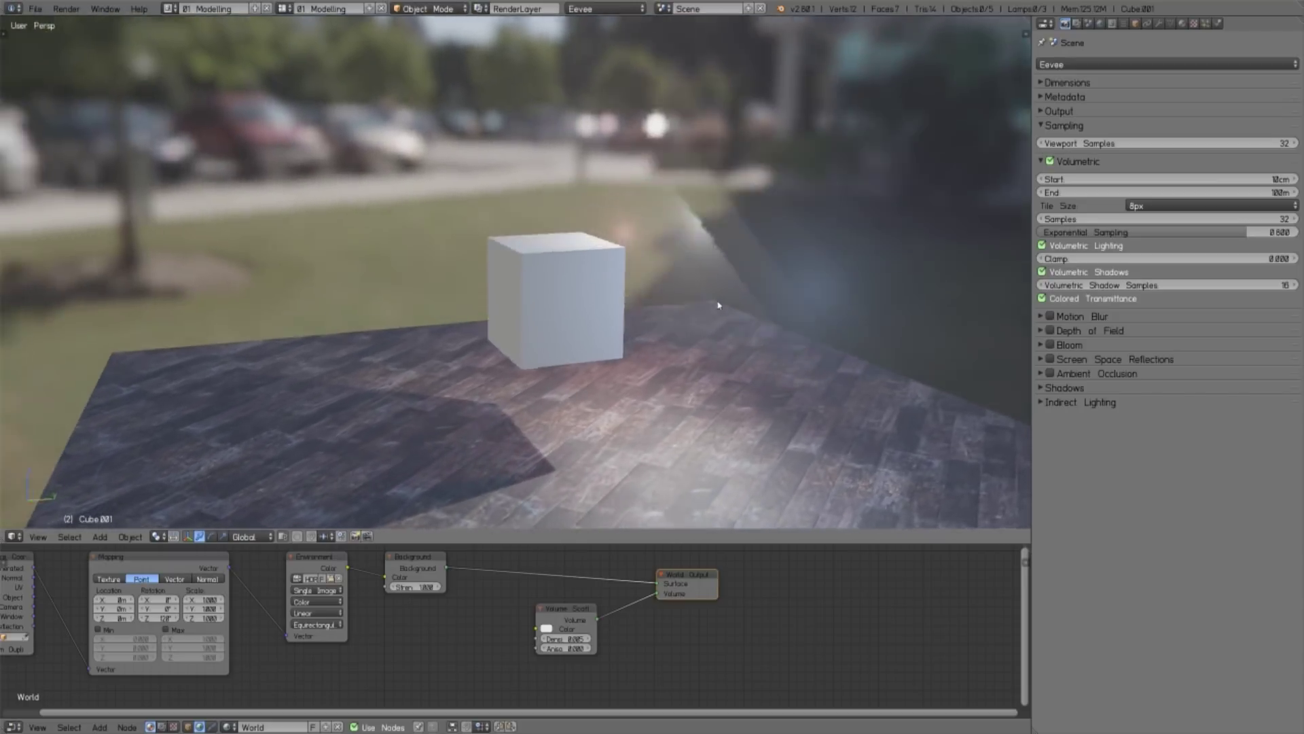
mouse_move(718, 304)
middle_mouse_down()
mouse_move(712, 336)
mouse_move(755, 308)
mouse_move(792, 331)
mouse_move(754, 367)
middle_mouse_up()
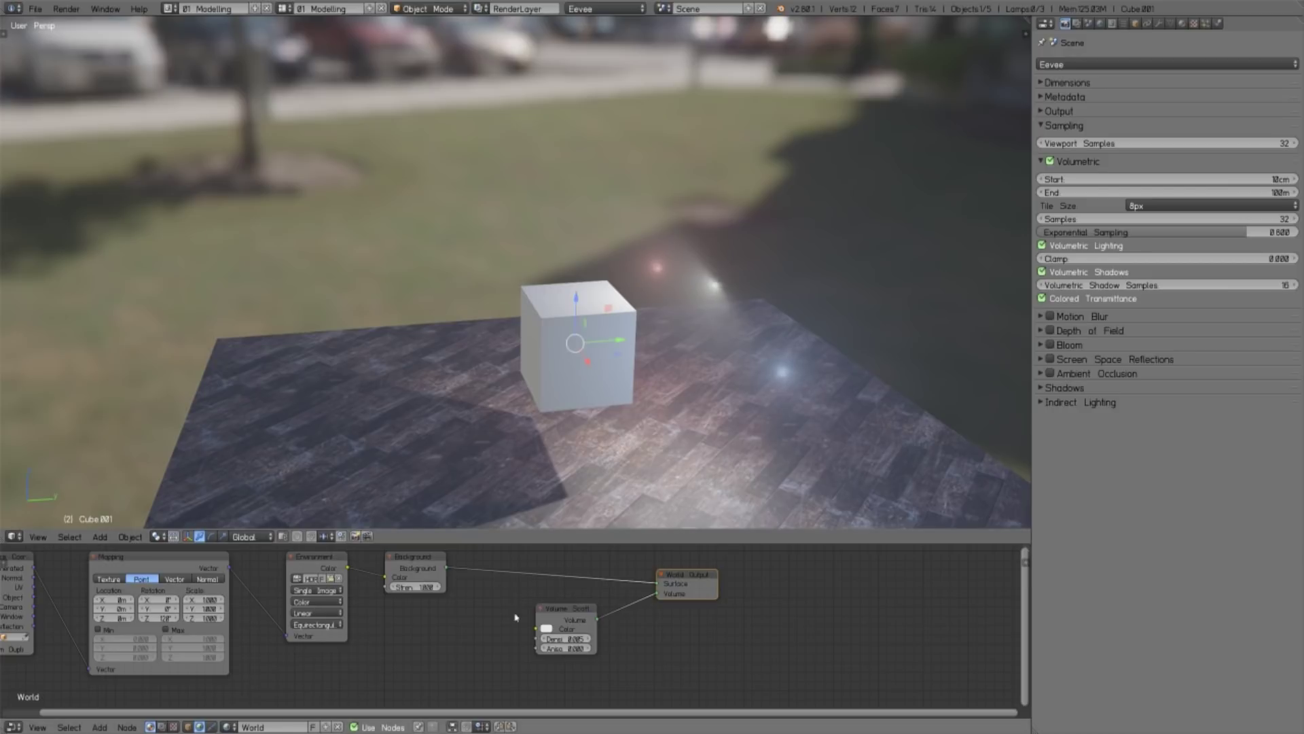
In the cube's material tree, wire Volume Scatter to the output and mute the Diffuse BSDF
left_click(186, 727)
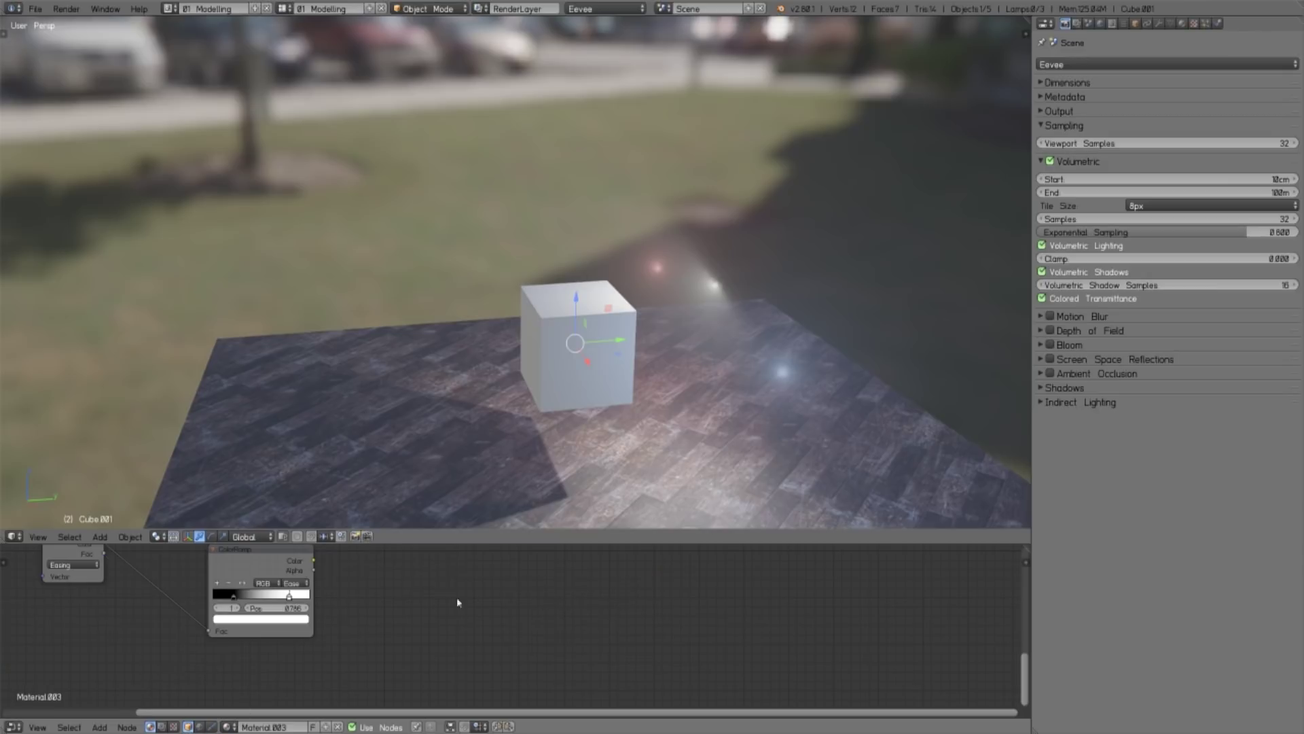
scroll(708, 622, "down", 3)
scroll(707, 619, "down", 2)
middle_click_drag(708, 616, 759, 617)
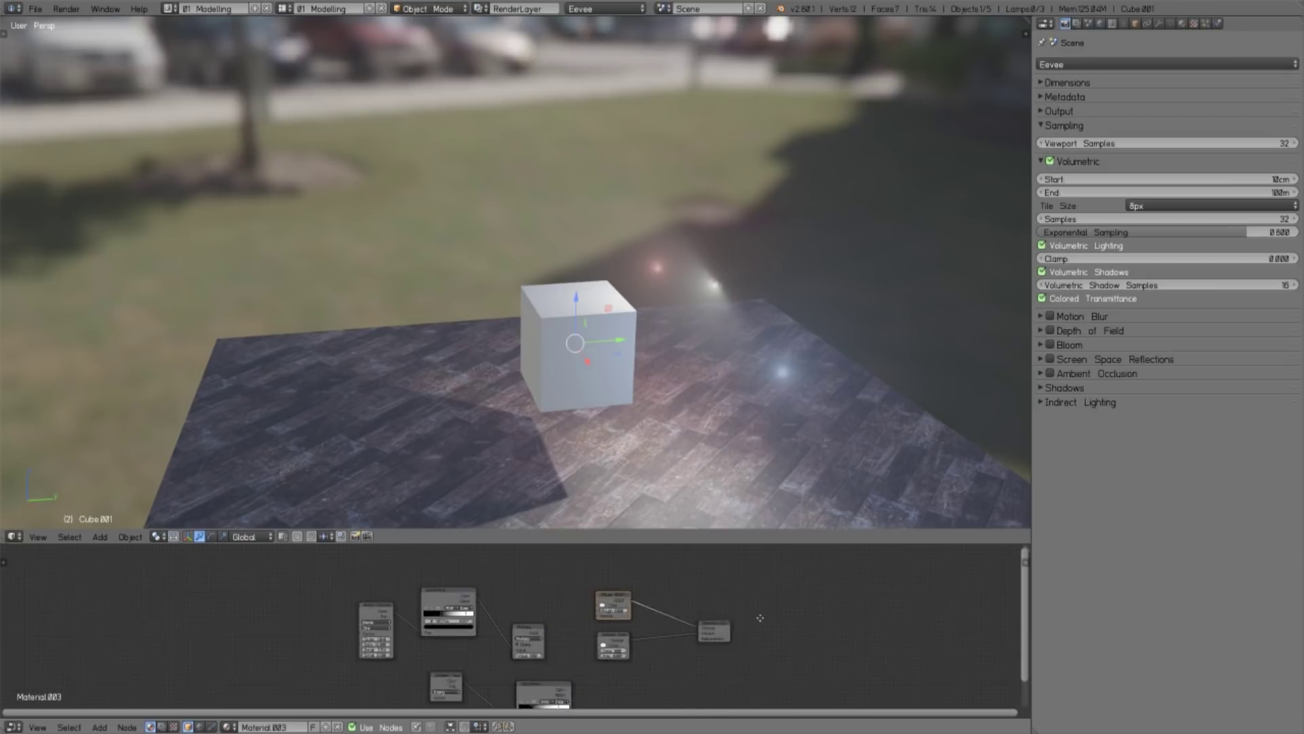
scroll(760, 618, "up", 1)
scroll(713, 622, "up", 1)
scroll(663, 627, "up", 1)
scroll(612, 632, "up", 1)
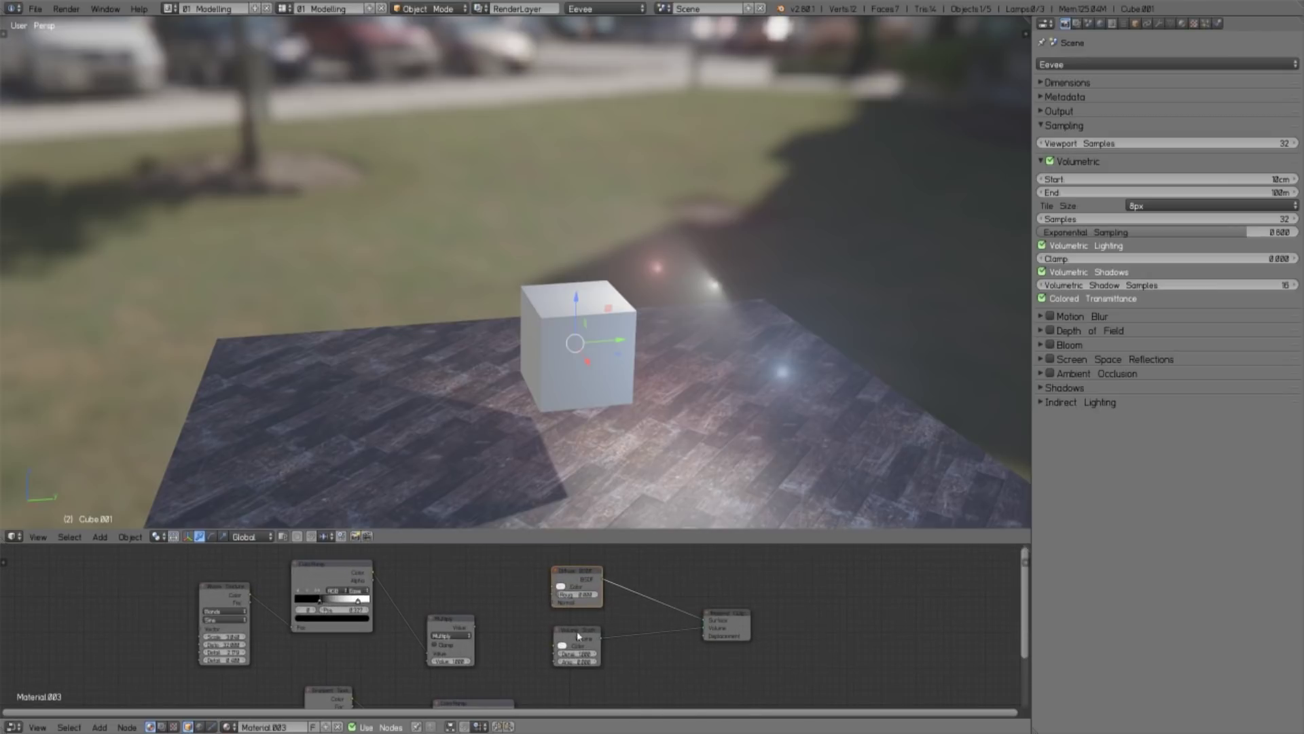
left_click_drag(577, 635, 592, 634)
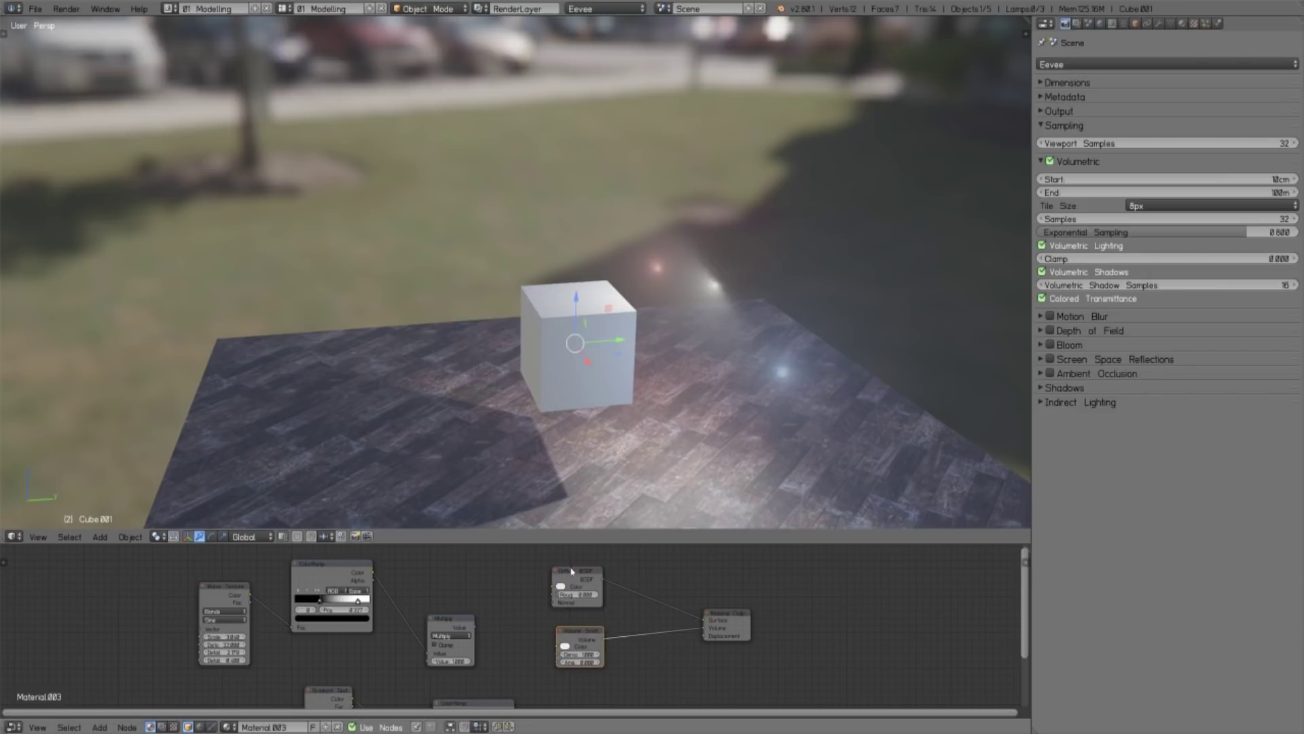
left_click(596, 603)
mouse_move(722, 369)
middle_mouse_down()
mouse_move(691, 351)
mouse_move(690, 384)
middle_mouse_up()
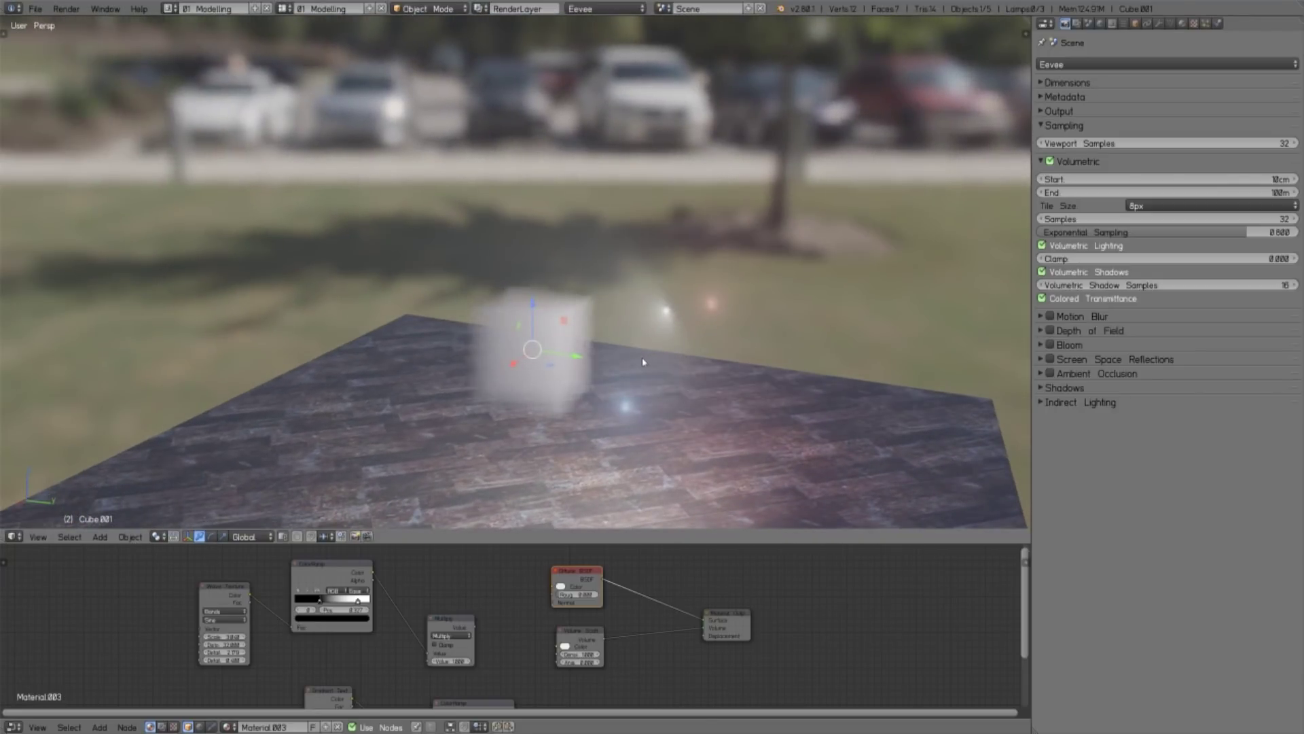
key("a")
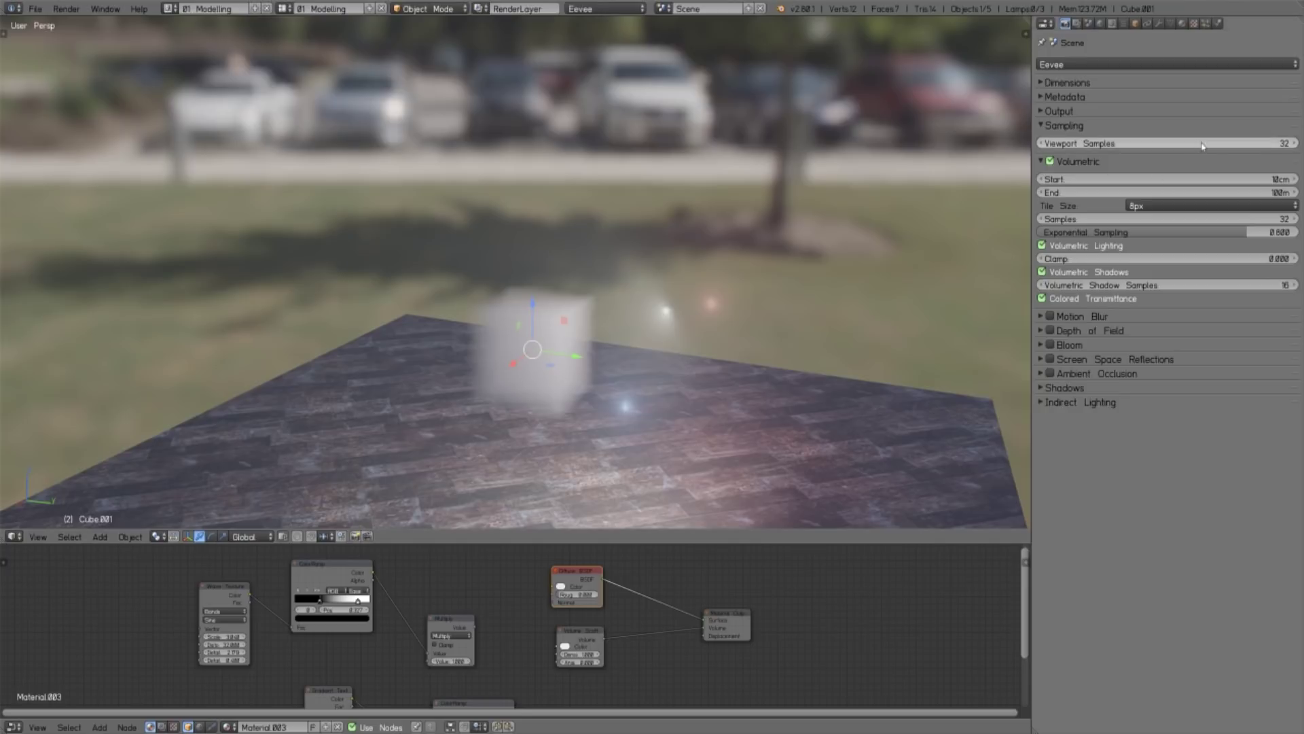
Try 4 viewport samples, 4 volumetric samples and 16px volumetric tiles
left_click(1110, 144)
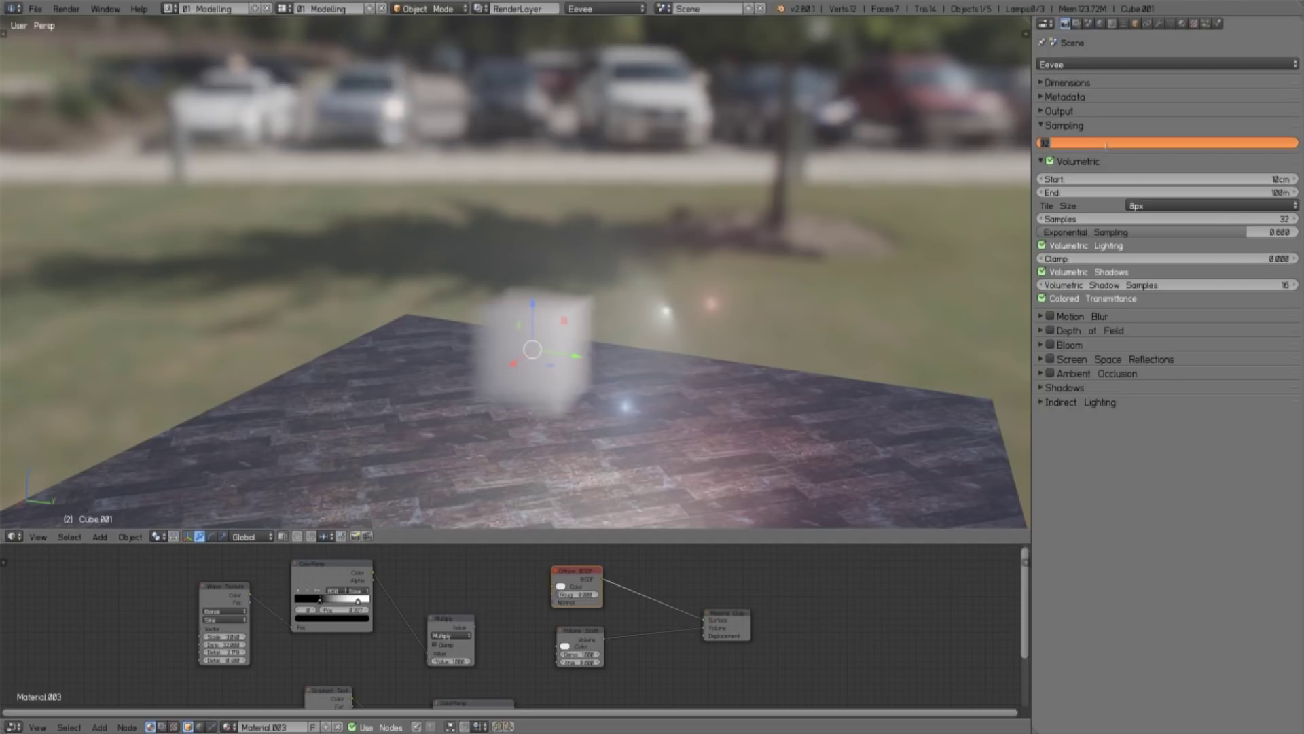
type("6")
type("4")
key("Return")
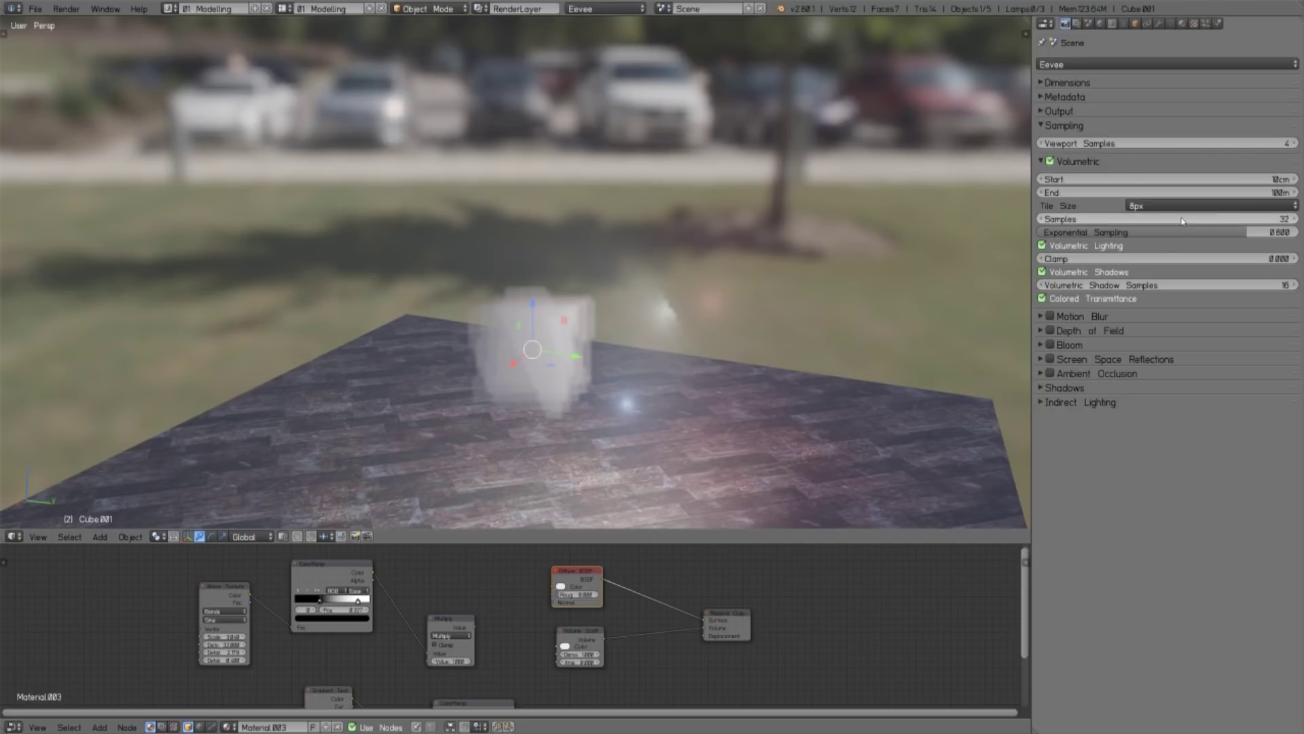
left_click(1183, 218)
type("4")
key("Return")
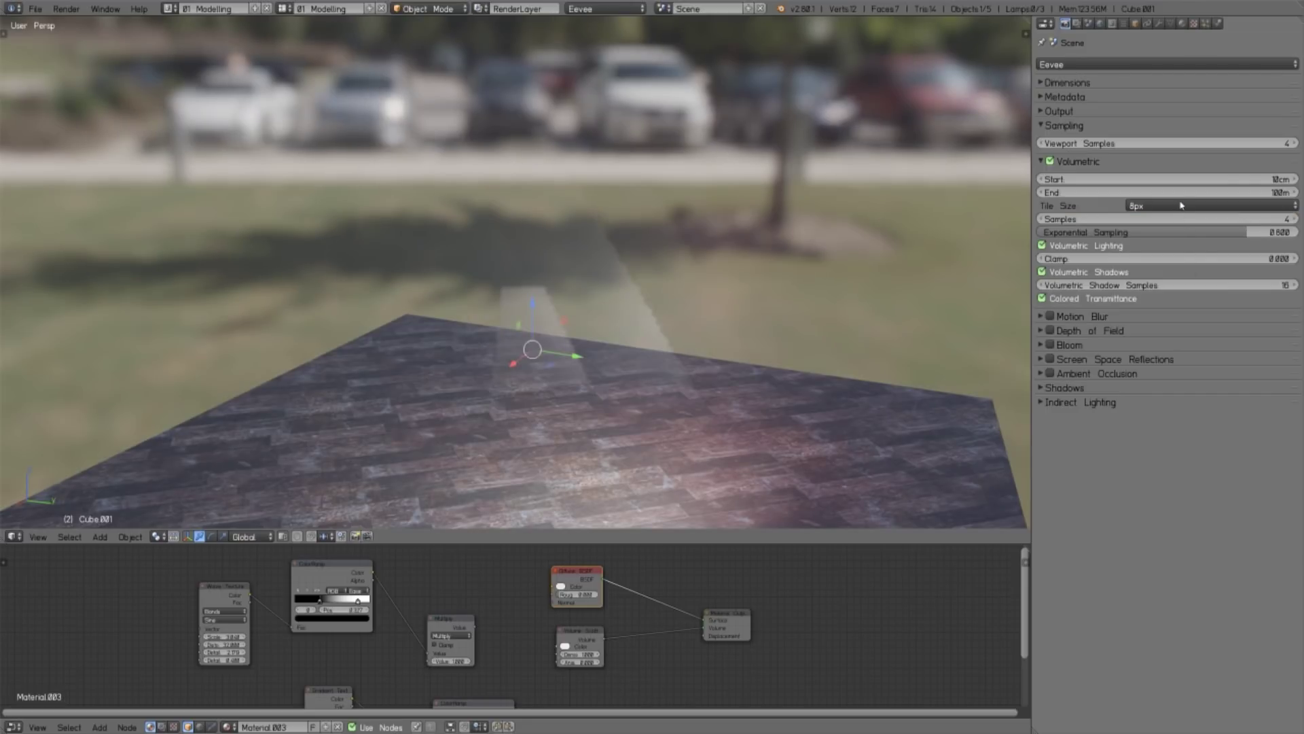
left_click(1181, 204)
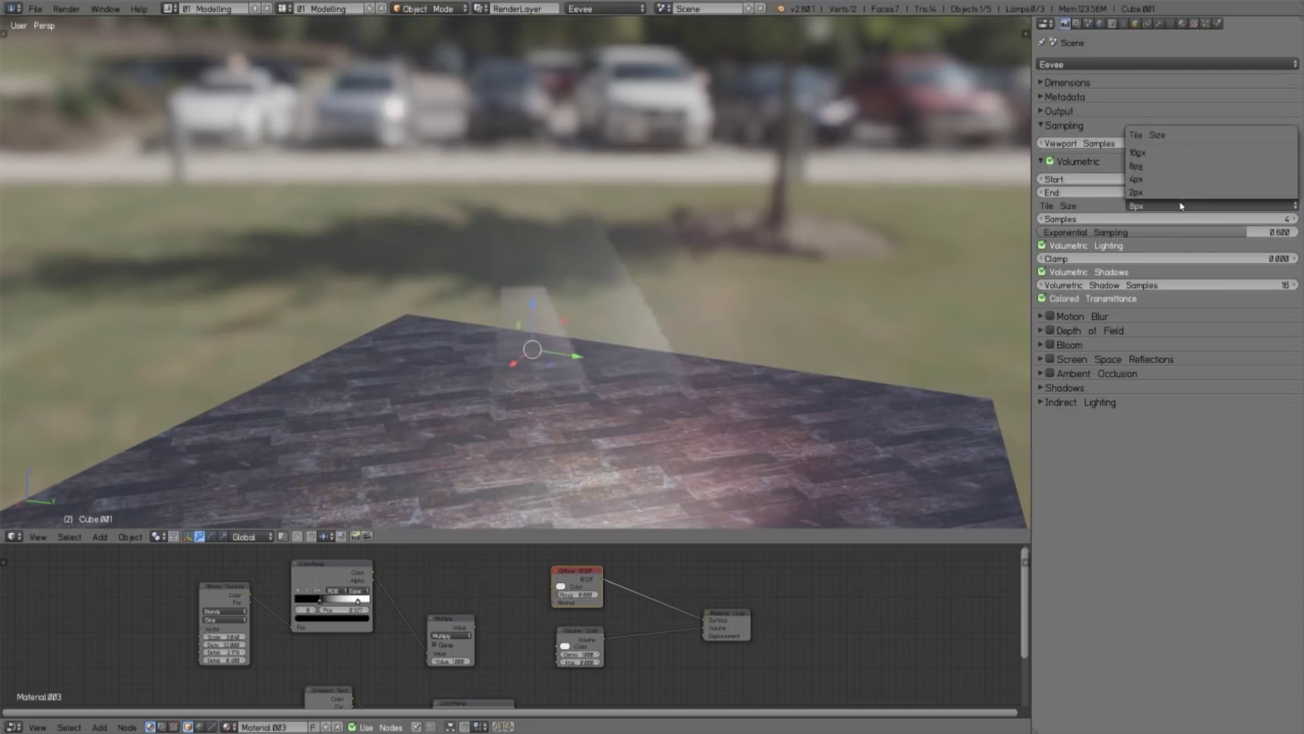
left_click(1162, 152)
mouse_move(667, 300)
middle_mouse_down()
mouse_move(632, 344)
mouse_move(723, 372)
mouse_move(744, 361)
mouse_move(713, 291)
middle_mouse_up()
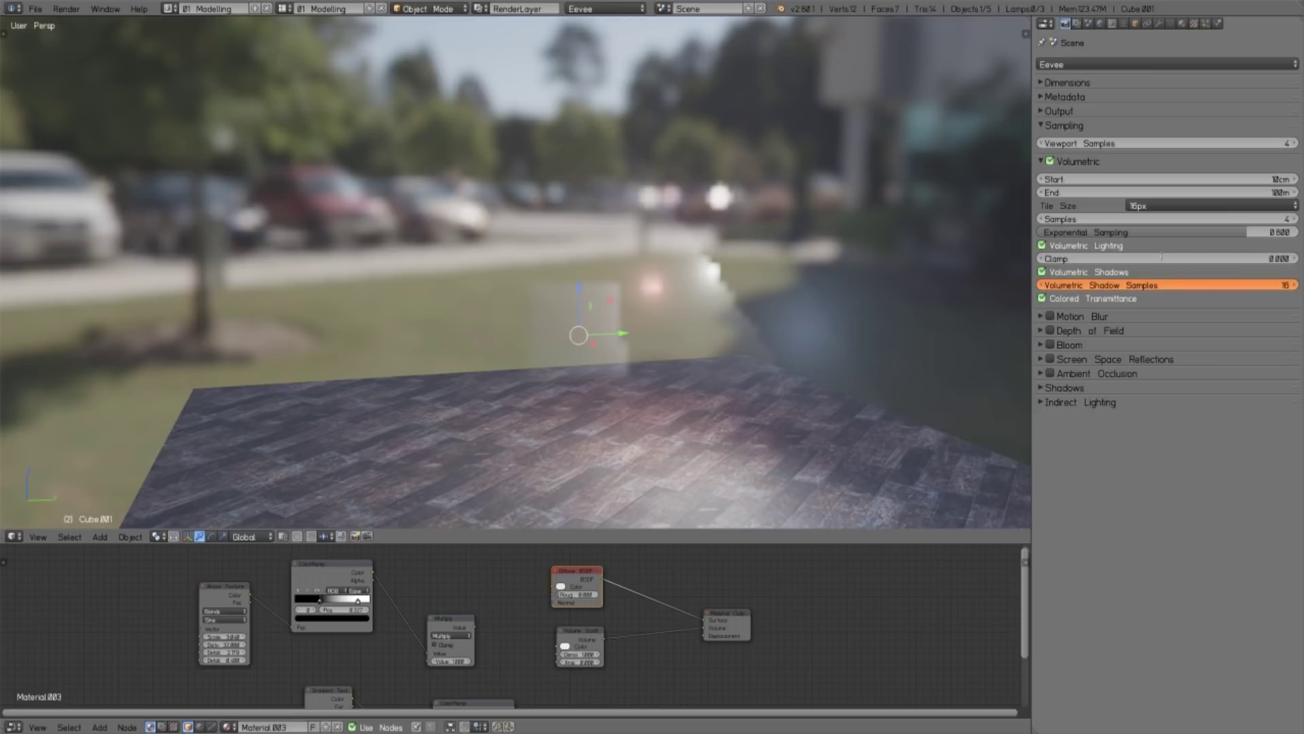
Set viewport samples to 32, volumetric tile size to 4px and volumetric samples to 64
left_click(1125, 144)
key("BackSpace")
type("32")
key("Return")
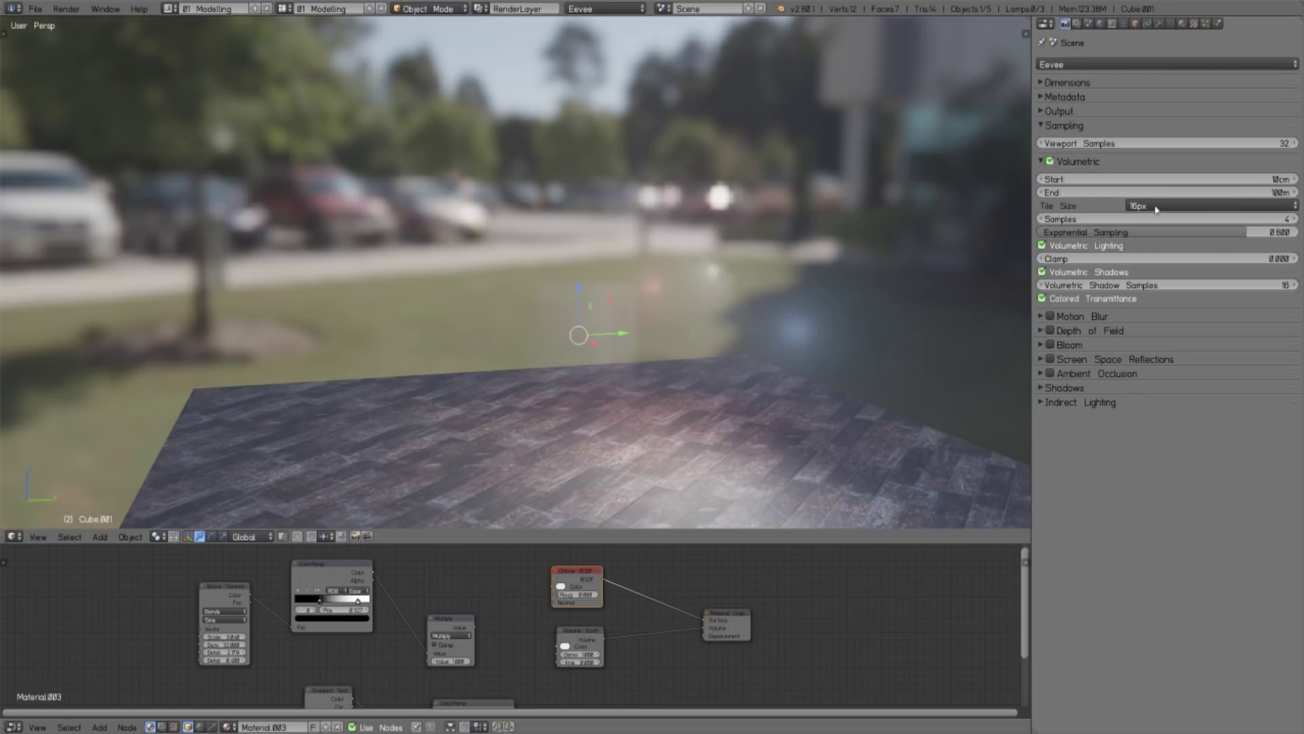
left_click(1177, 206)
left_click(1145, 181)
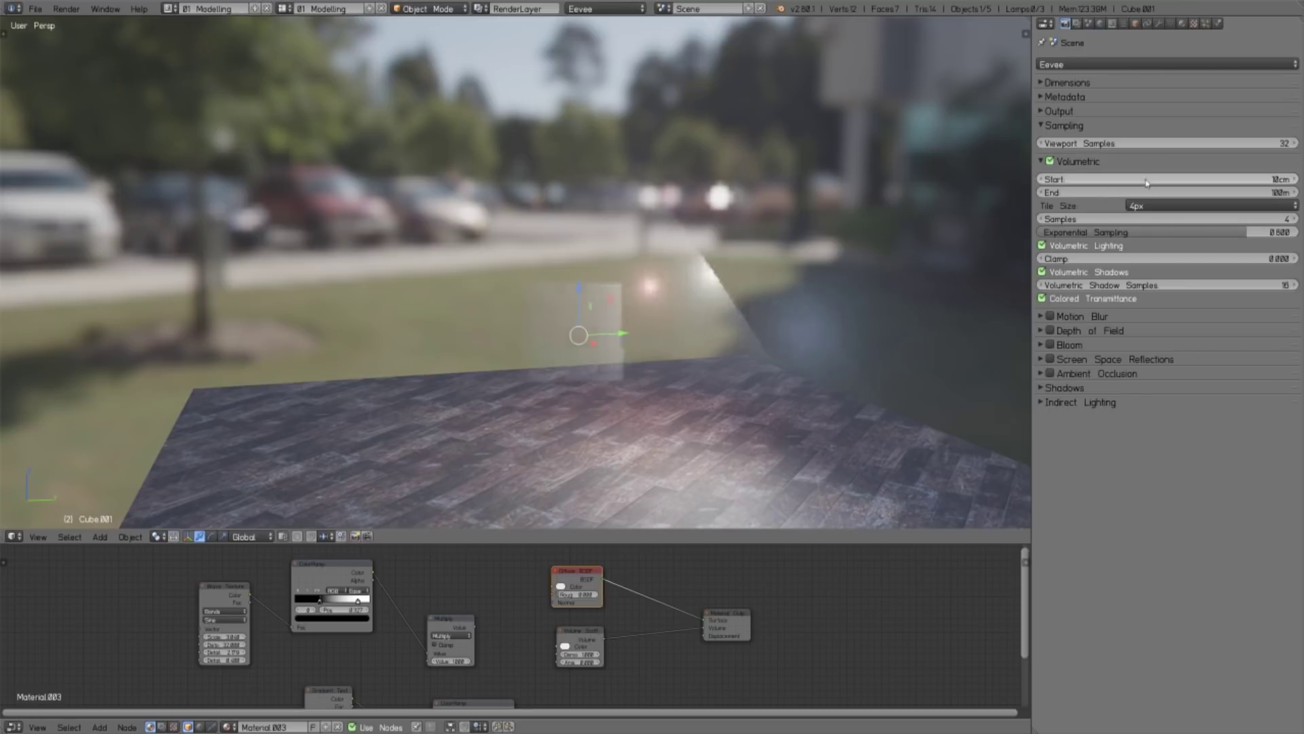
left_click(1139, 219)
key("BackSpace")
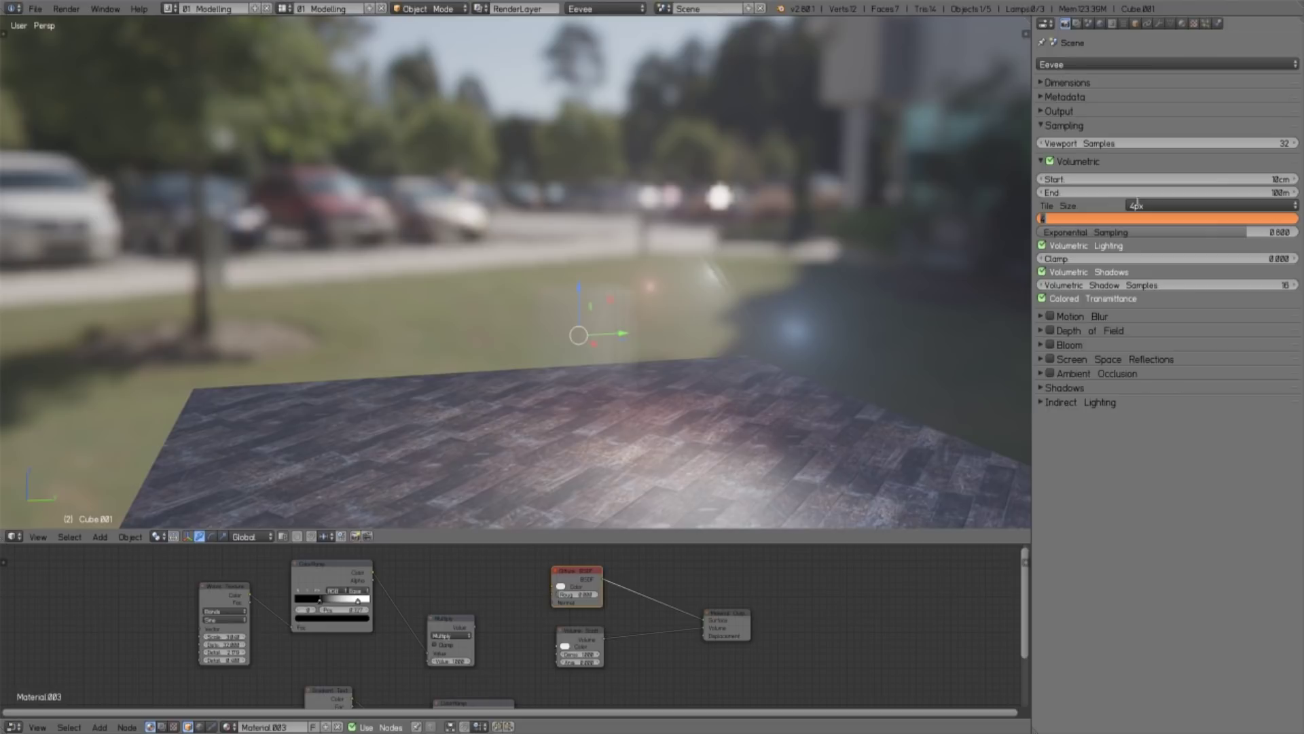
type("4")
key("Return")
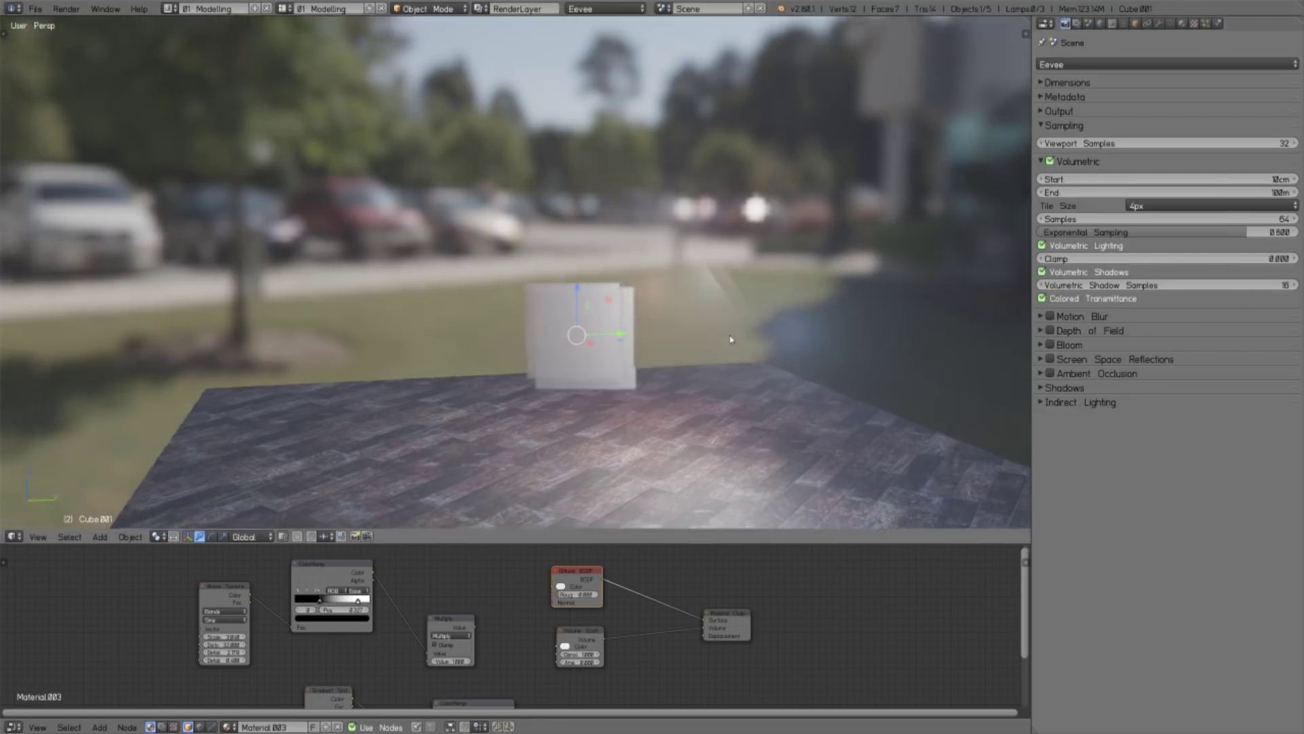
middle_click_drag(612, 306, 764, 306)
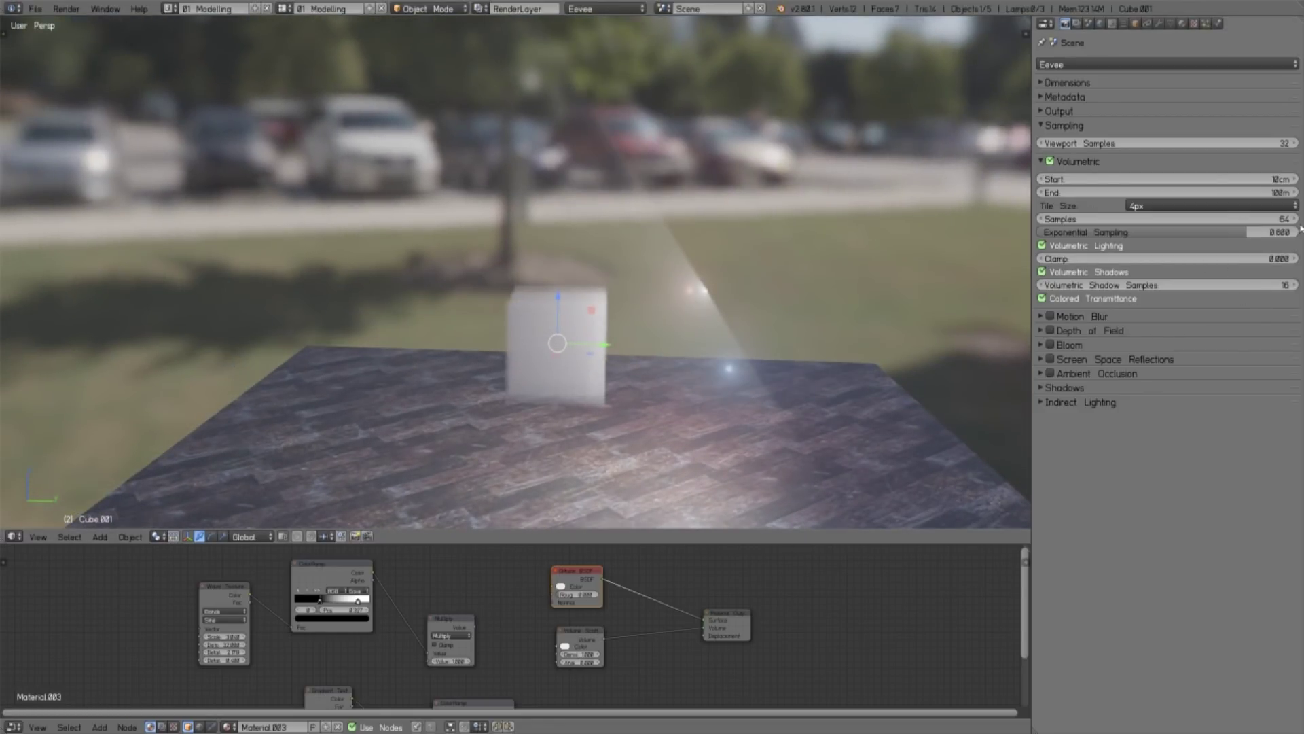
type("32")
key("Return")
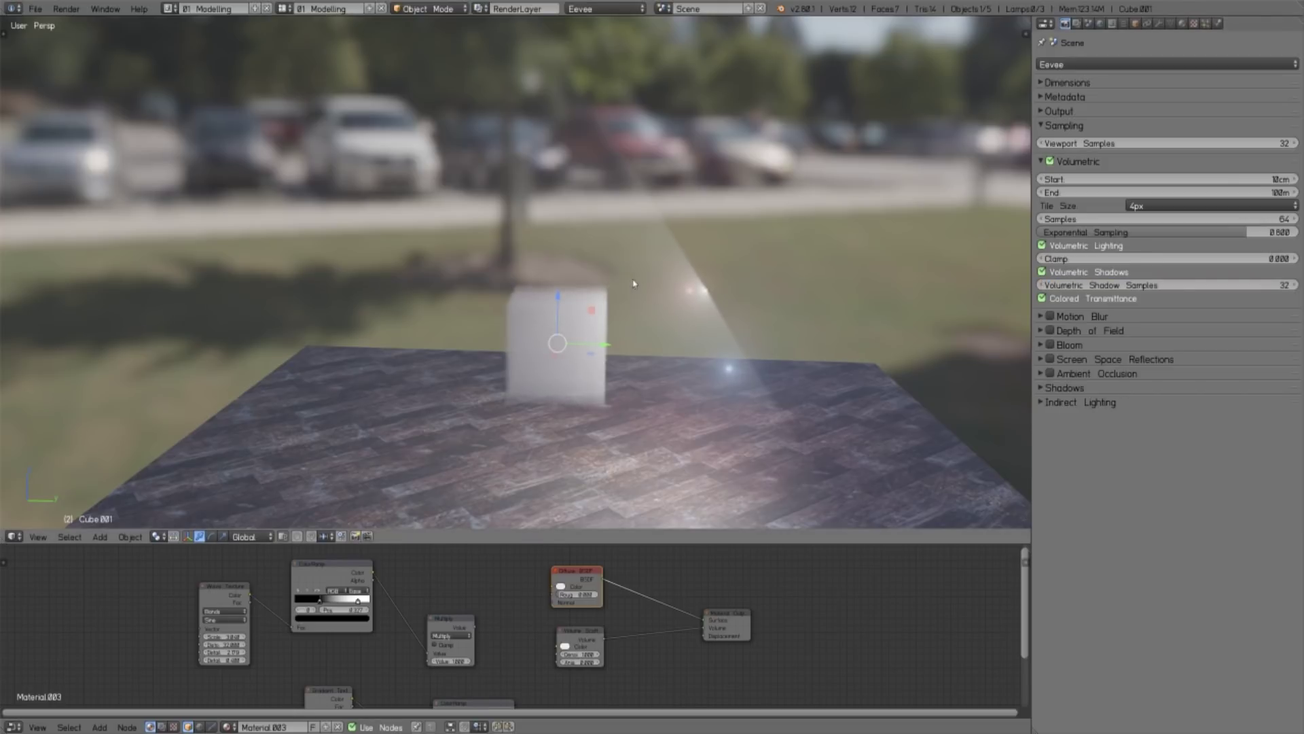
middle_click_drag(655, 356, 594, 348)
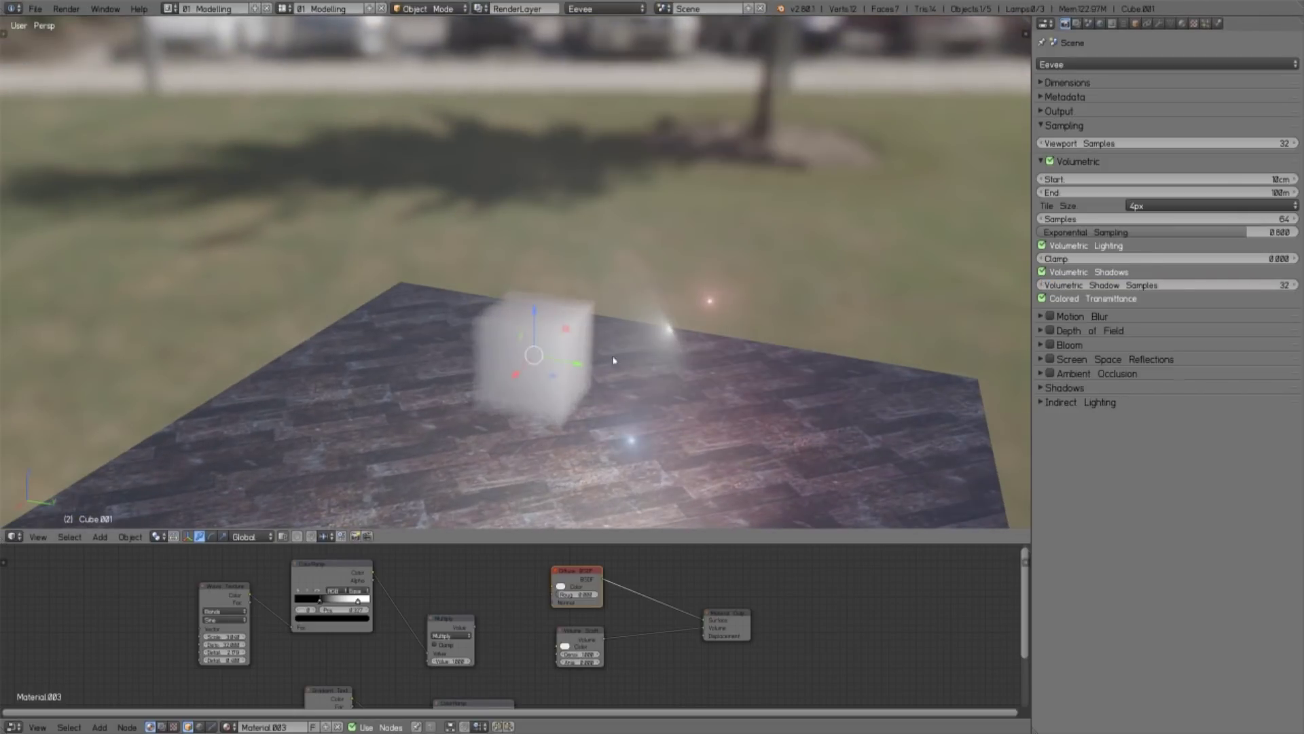
left_click(1145, 209)
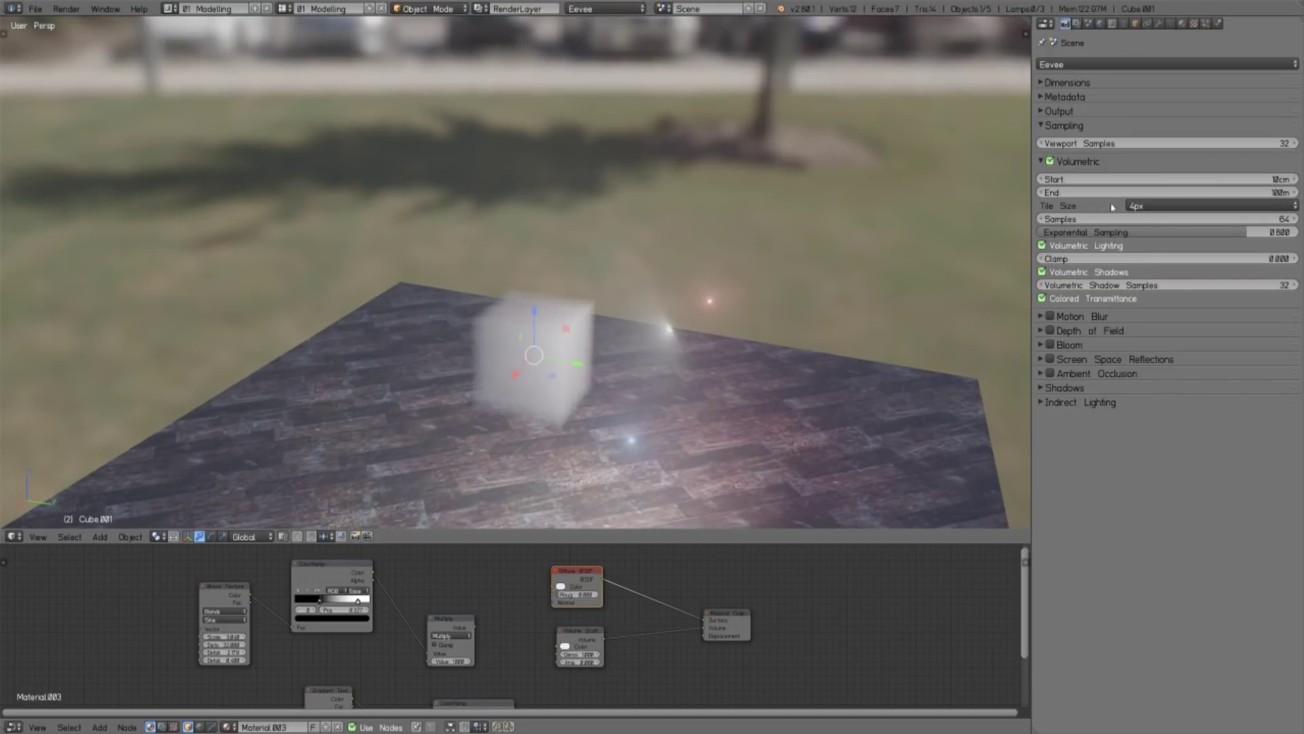
left_click(1146, 209)
left_click(1148, 195)
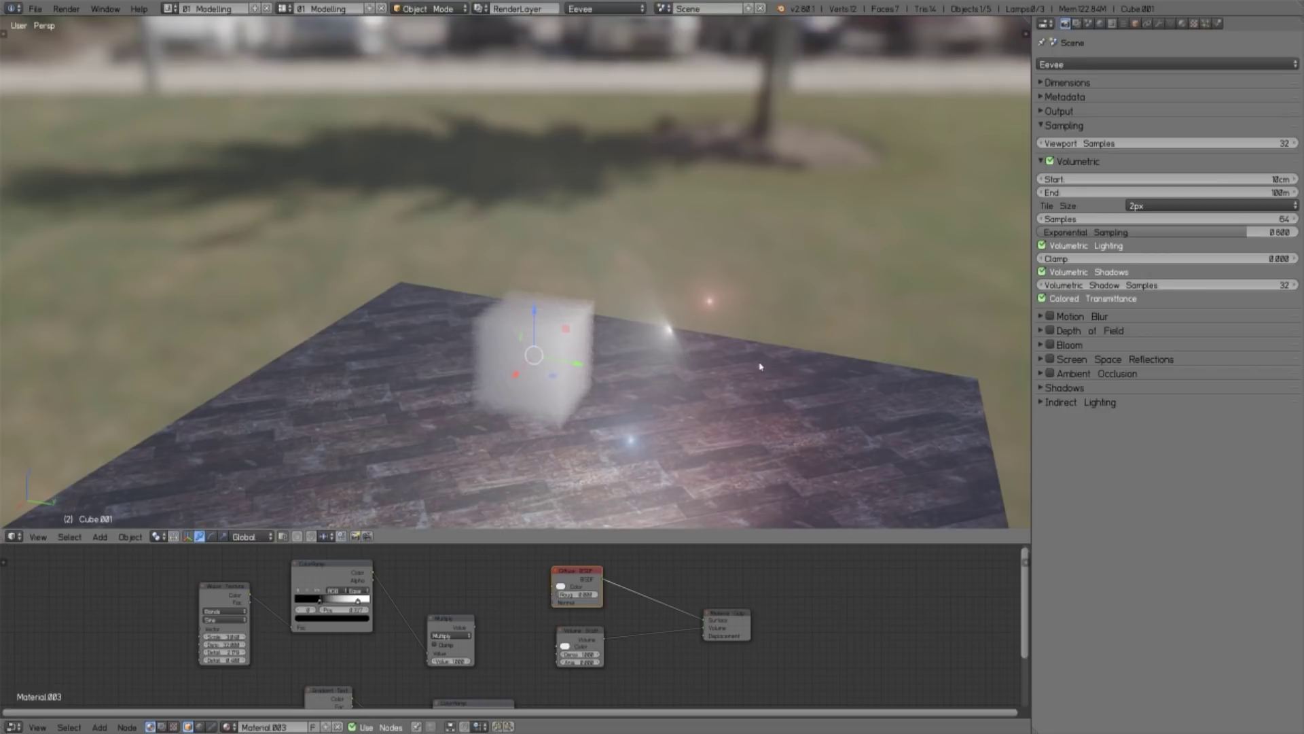
left_click(1156, 207)
left_click(1151, 179)
scroll(759, 378, "up", 2)
mouse_move(759, 378)
middle_mouse_down()
mouse_move(817, 359)
mouse_move(780, 361)
mouse_move(819, 356)
mouse_move(815, 369)
middle_mouse_up()
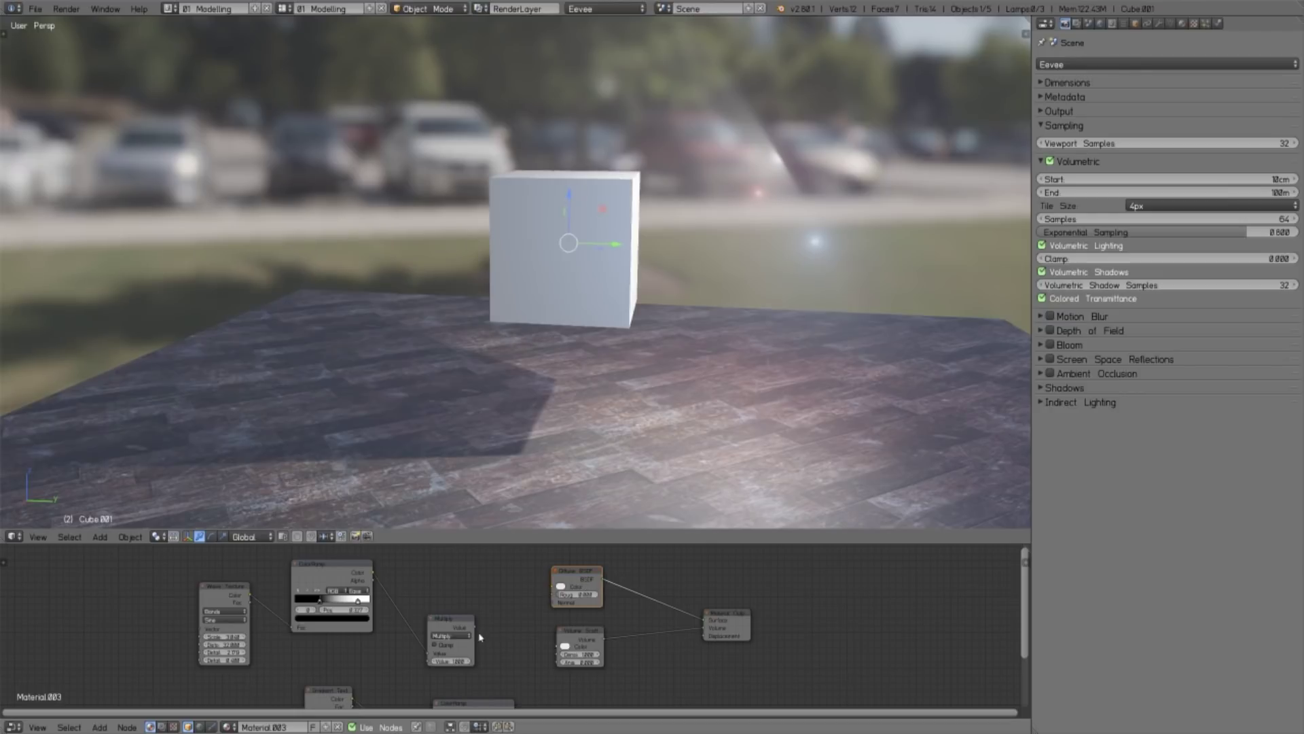
Link the Multiply output to the Diffuse BSDF Color and the Volume Scatter Density
left_click_drag(475, 627, 561, 587)
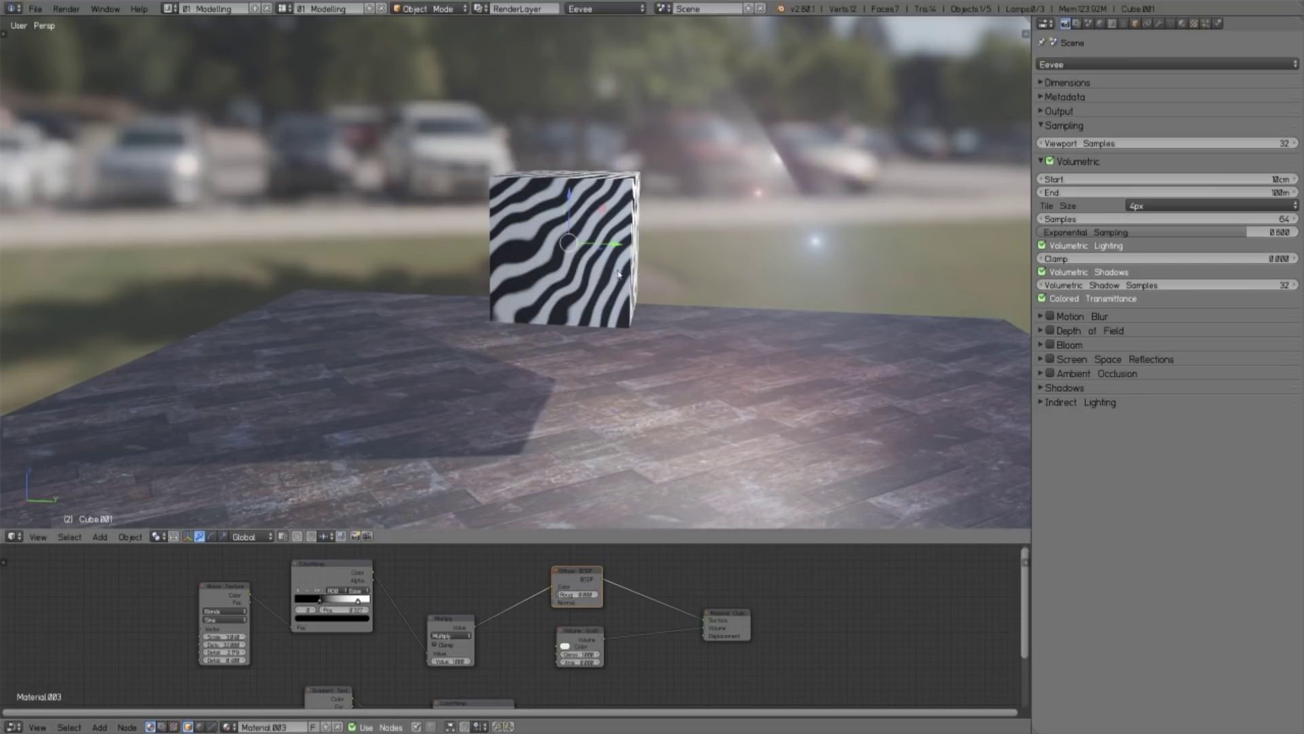
mouse_move(576, 581)
left_mouse_down()
mouse_move(585, 574)
mouse_move(573, 579)
left_mouse_up()
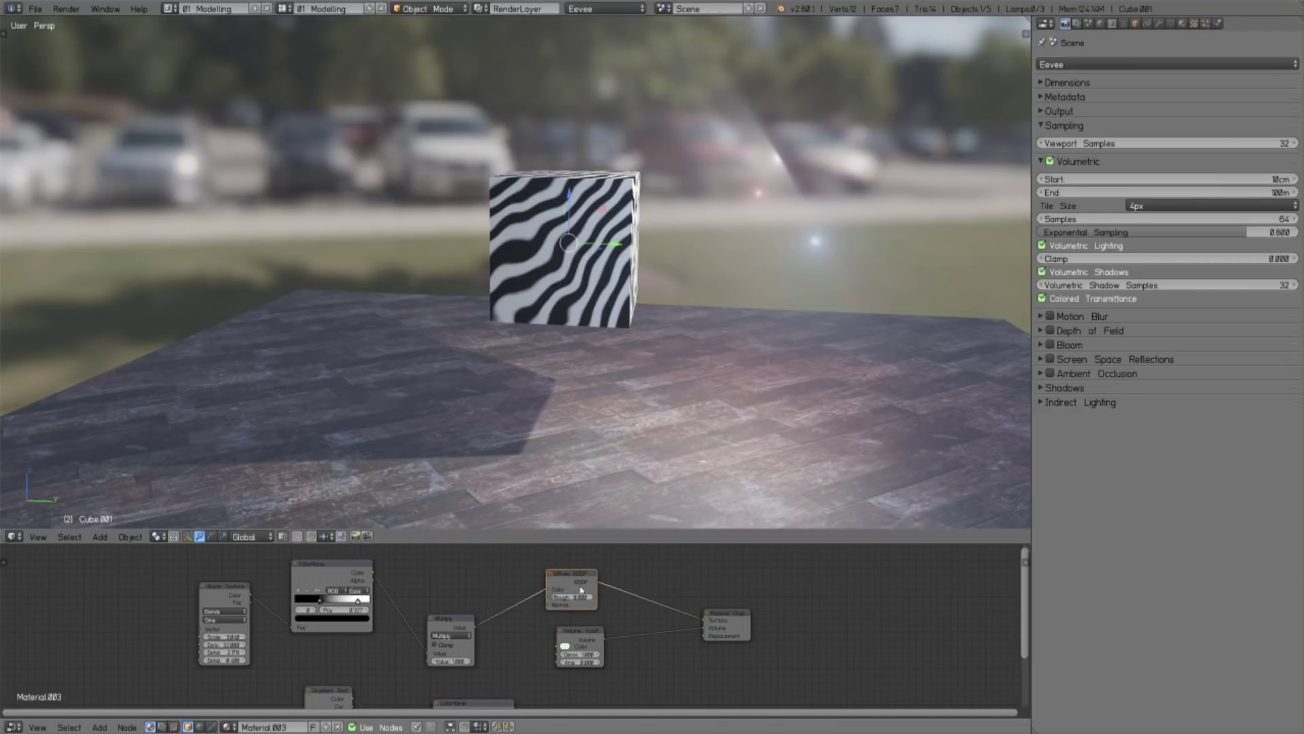
left_click_drag(473, 627, 555, 658)
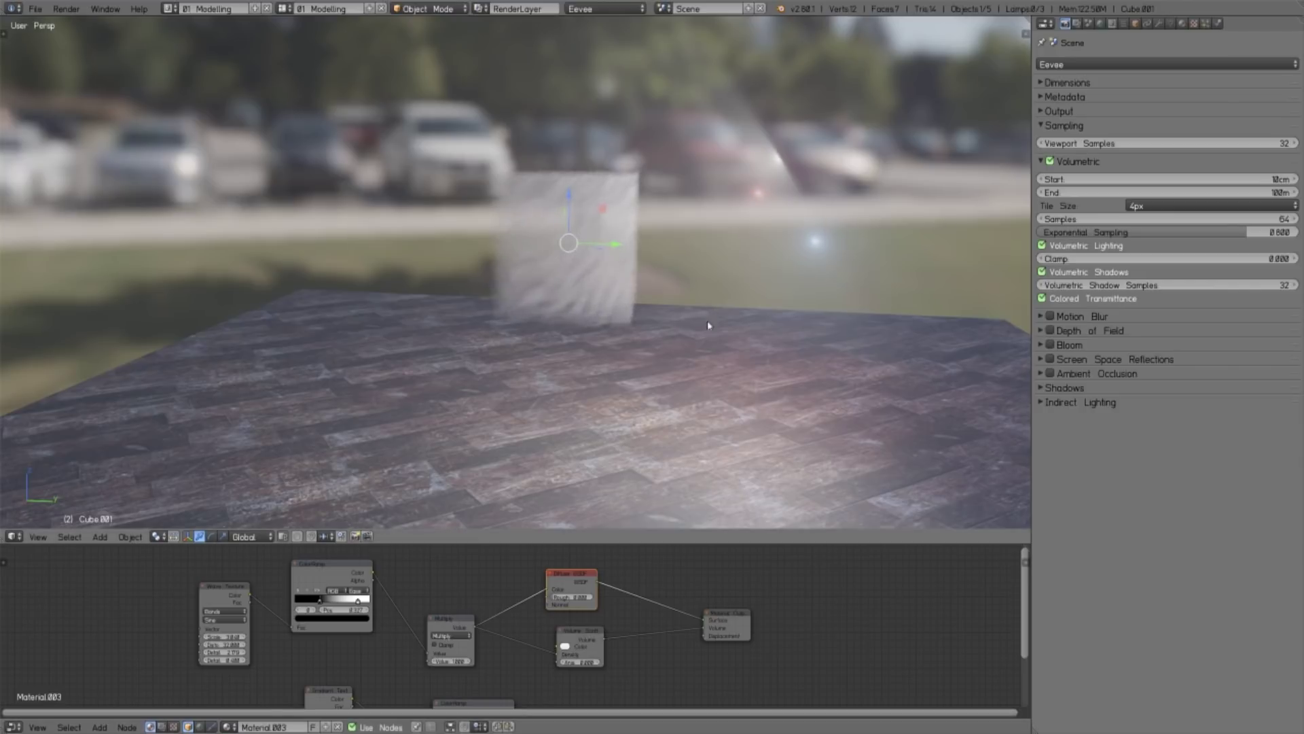
left_click(460, 665)
type("0.1")
Set the Multiply value to 0.1 and scale the cube up substantially
key("Return")
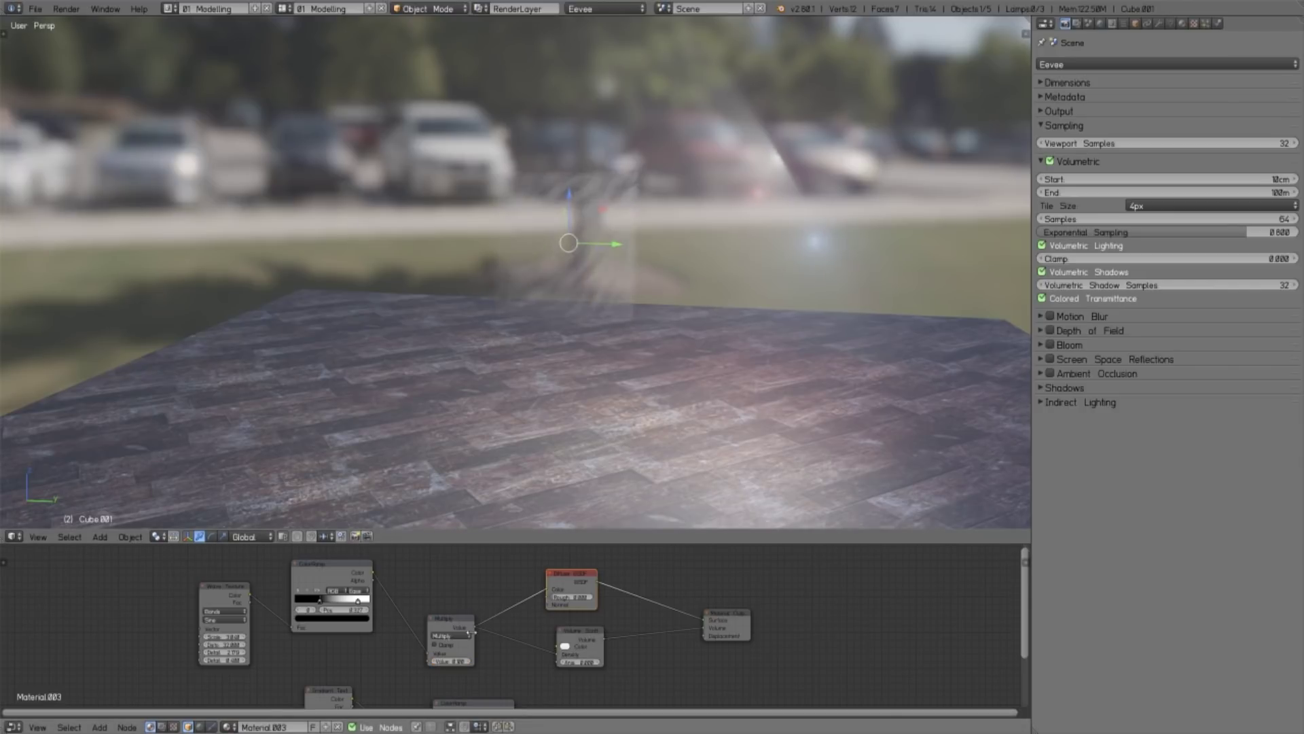
scroll(742, 299, "up", 2)
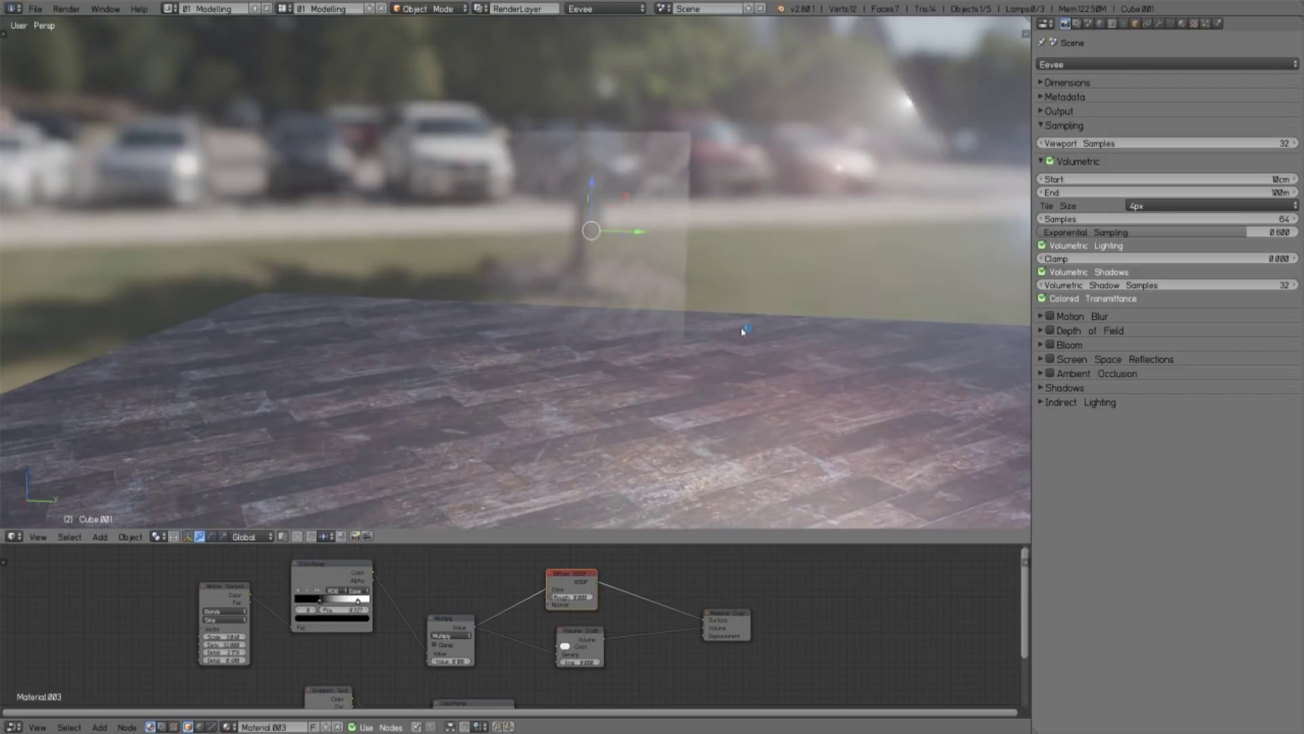
middle_click_drag(744, 330, 711, 297)
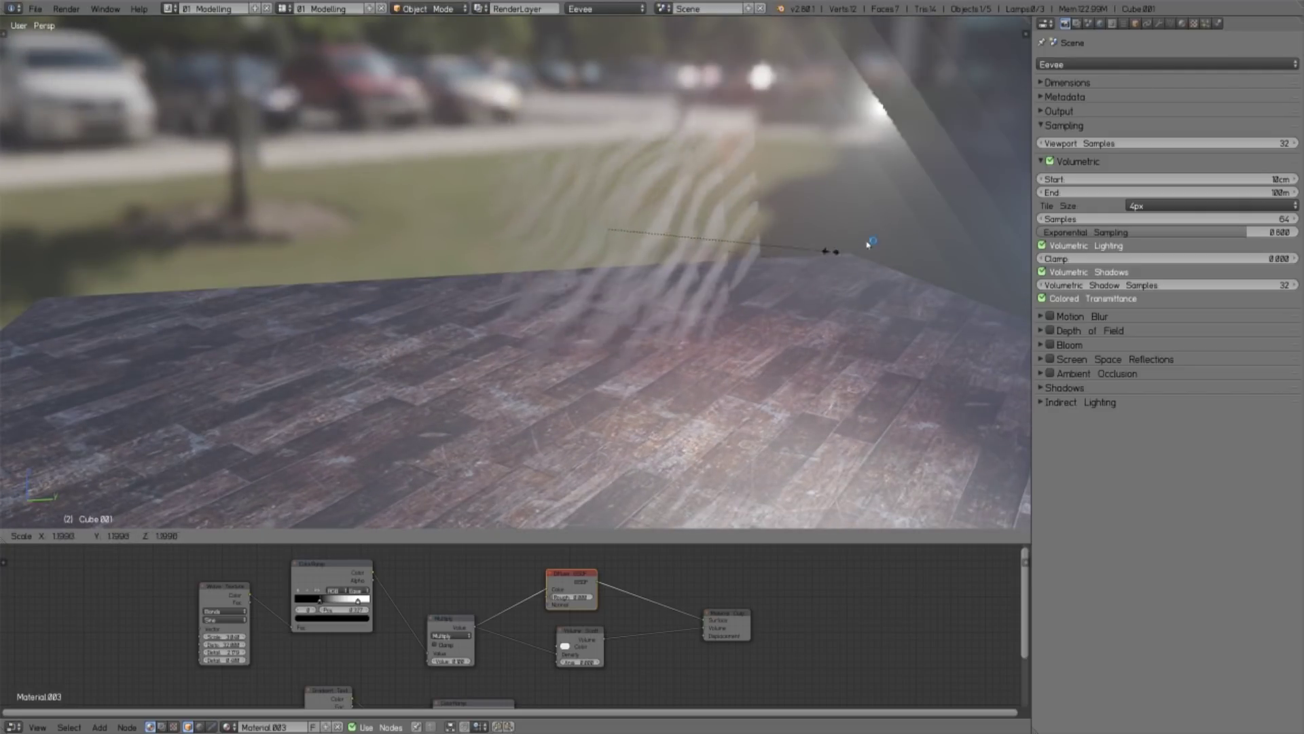
scroll(884, 247, "down", 2)
key("s")
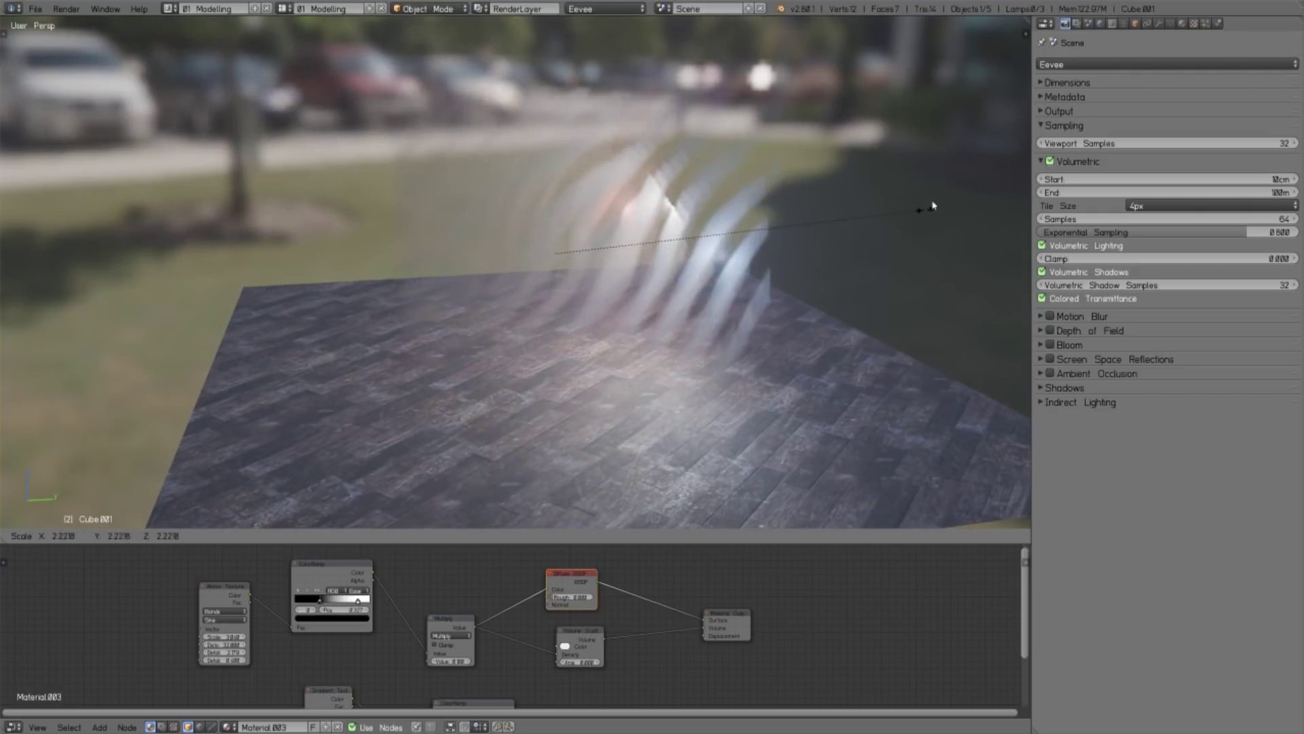
mouse_move(932, 203)
middle_mouse_down()
mouse_move(786, 307)
mouse_move(771, 350)
middle_mouse_up()
left_click(822, 312)
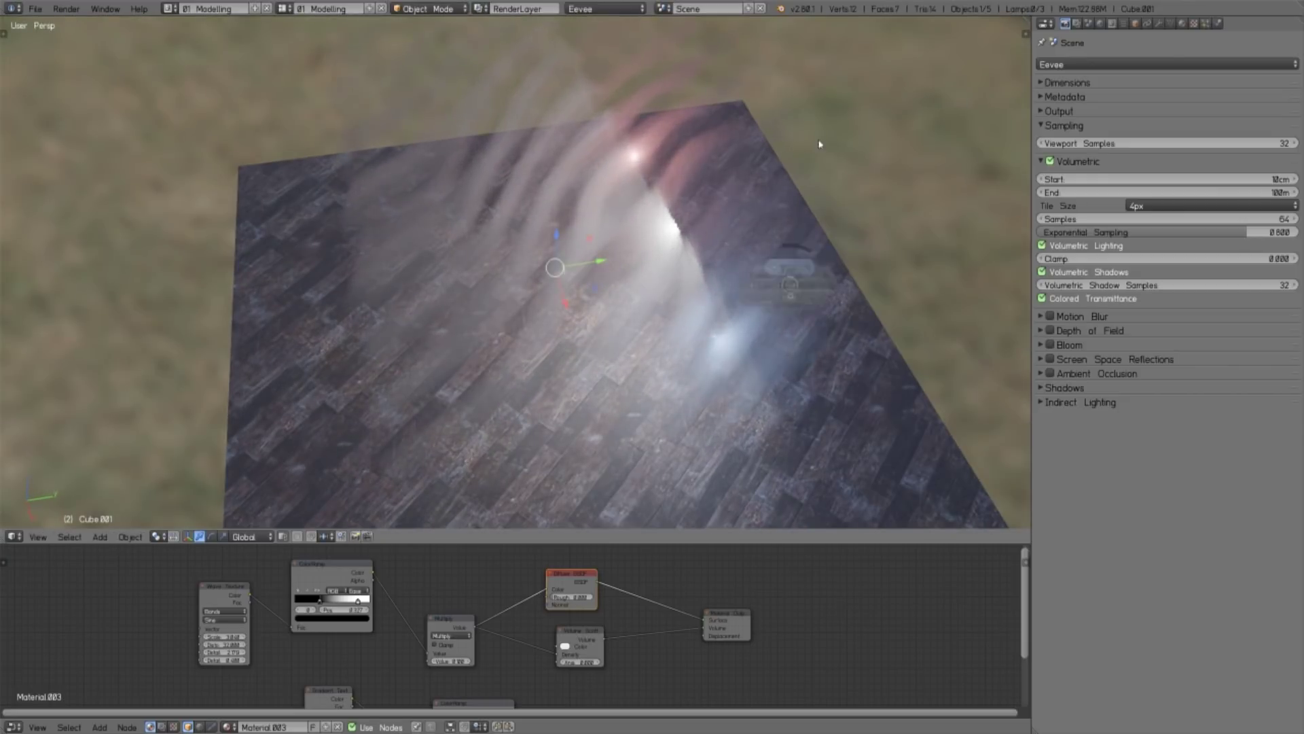
mouse_move(818, 139)
middle_mouse_down()
mouse_move(786, 254)
mouse_move(760, 289)
mouse_move(671, 246)
mouse_move(719, 307)
mouse_move(595, 291)
mouse_move(785, 299)
mouse_move(739, 328)
mouse_move(764, 295)
middle_mouse_up()
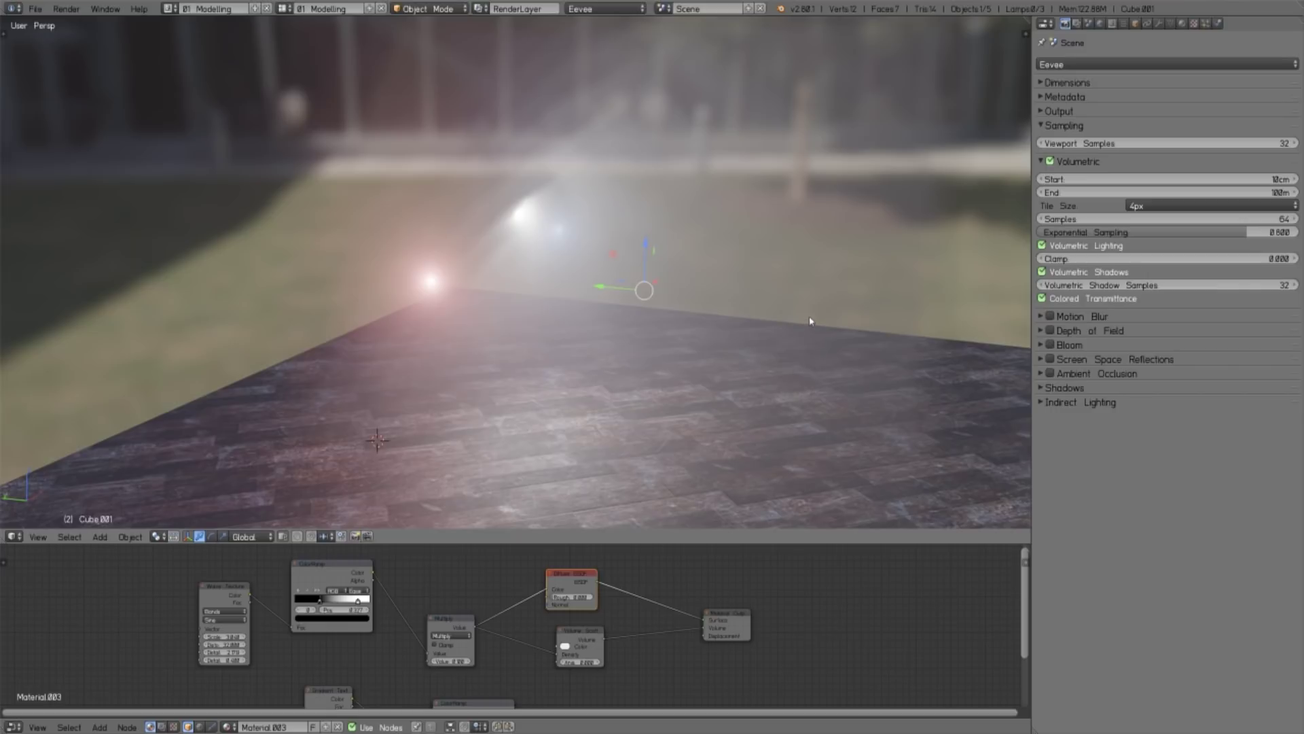
Change the volumetric tile size to 8px while orbiting around the fog curtains
mouse_move(810, 322)
middle_mouse_down()
mouse_move(763, 308)
mouse_move(810, 294)
mouse_move(867, 228)
mouse_move(638, 301)
mouse_move(713, 283)
mouse_move(777, 291)
mouse_move(683, 312)
mouse_move(618, 292)
mouse_move(695, 345)
mouse_move(525, 283)
middle_mouse_up()
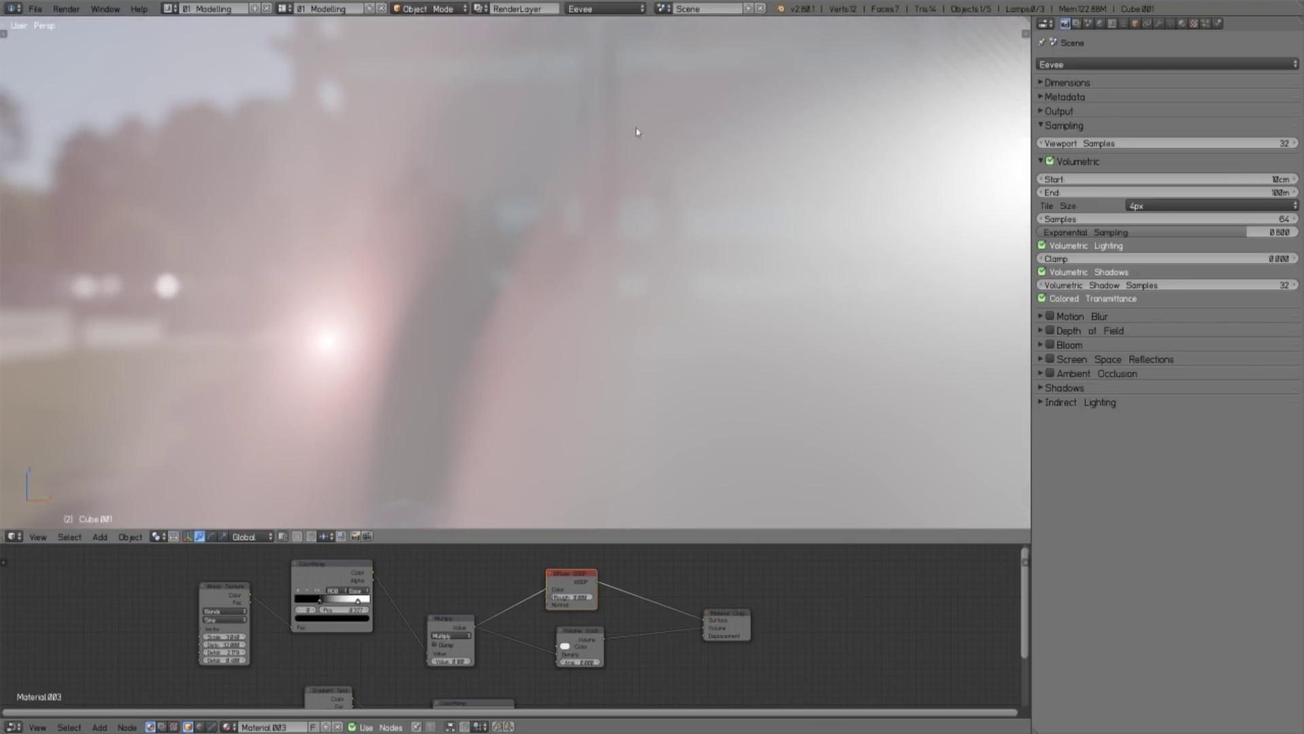
mouse_move(671, 352)
middle_mouse_down()
mouse_move(778, 347)
mouse_move(761, 353)
mouse_move(938, 273)
middle_mouse_up()
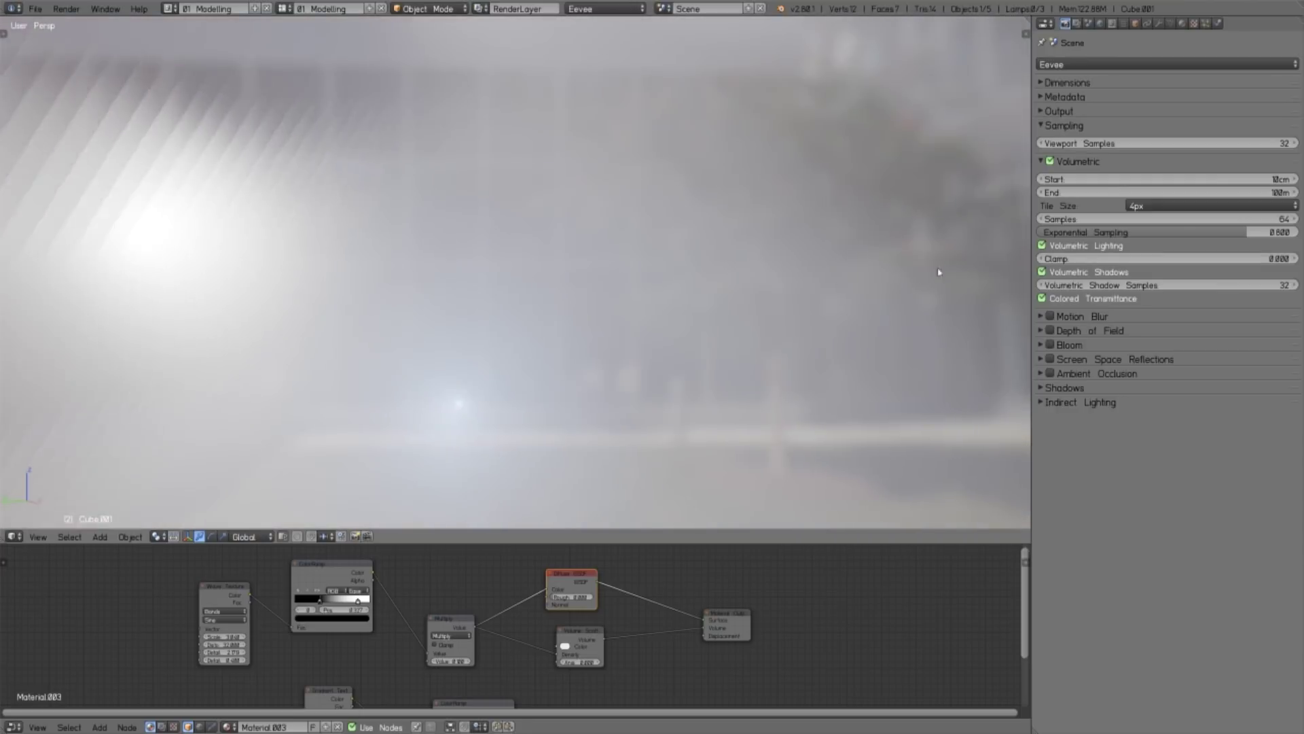
left_click(1184, 206)
mouse_move(663, 286)
middle_mouse_down()
mouse_move(626, 336)
mouse_move(615, 307)
mouse_move(588, 320)
mouse_move(751, 349)
mouse_move(680, 317)
mouse_move(670, 292)
mouse_move(646, 314)
middle_mouse_up()
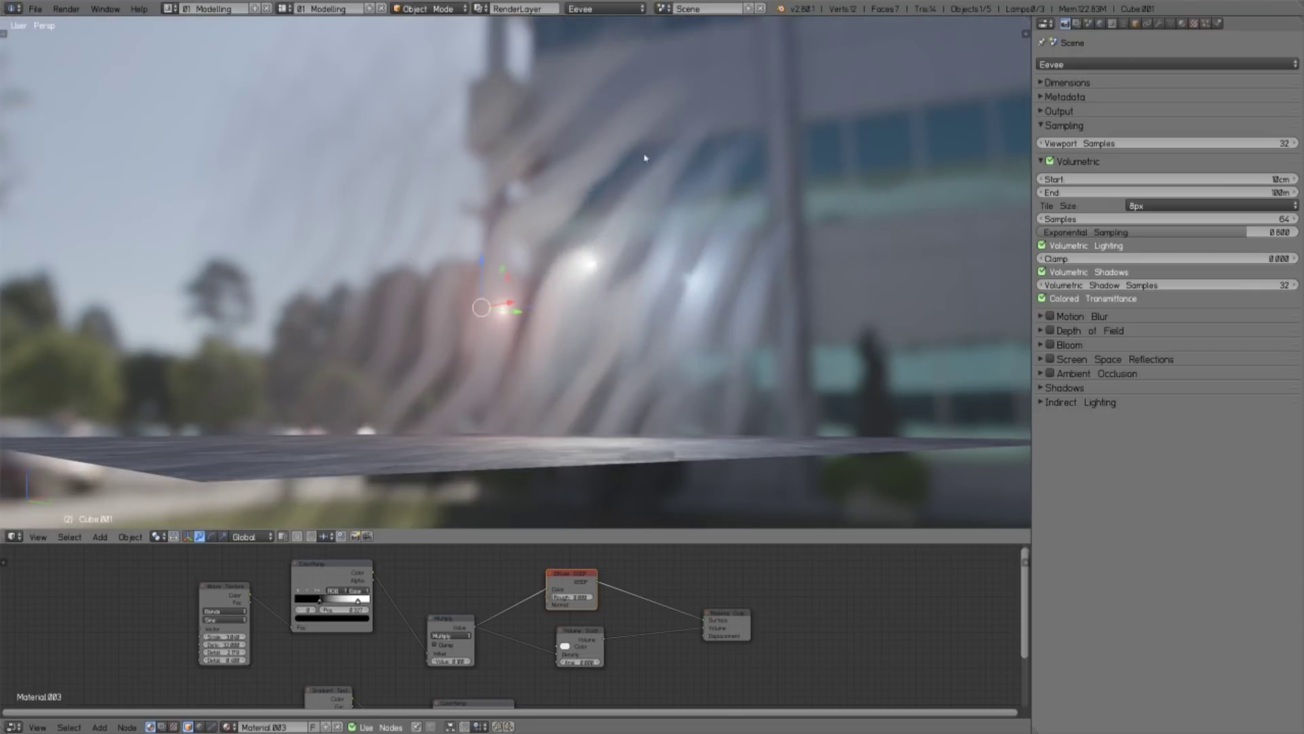
mouse_move(587, 258)
middle_mouse_down()
mouse_move(581, 268)
mouse_move(577, 251)
middle_mouse_up()
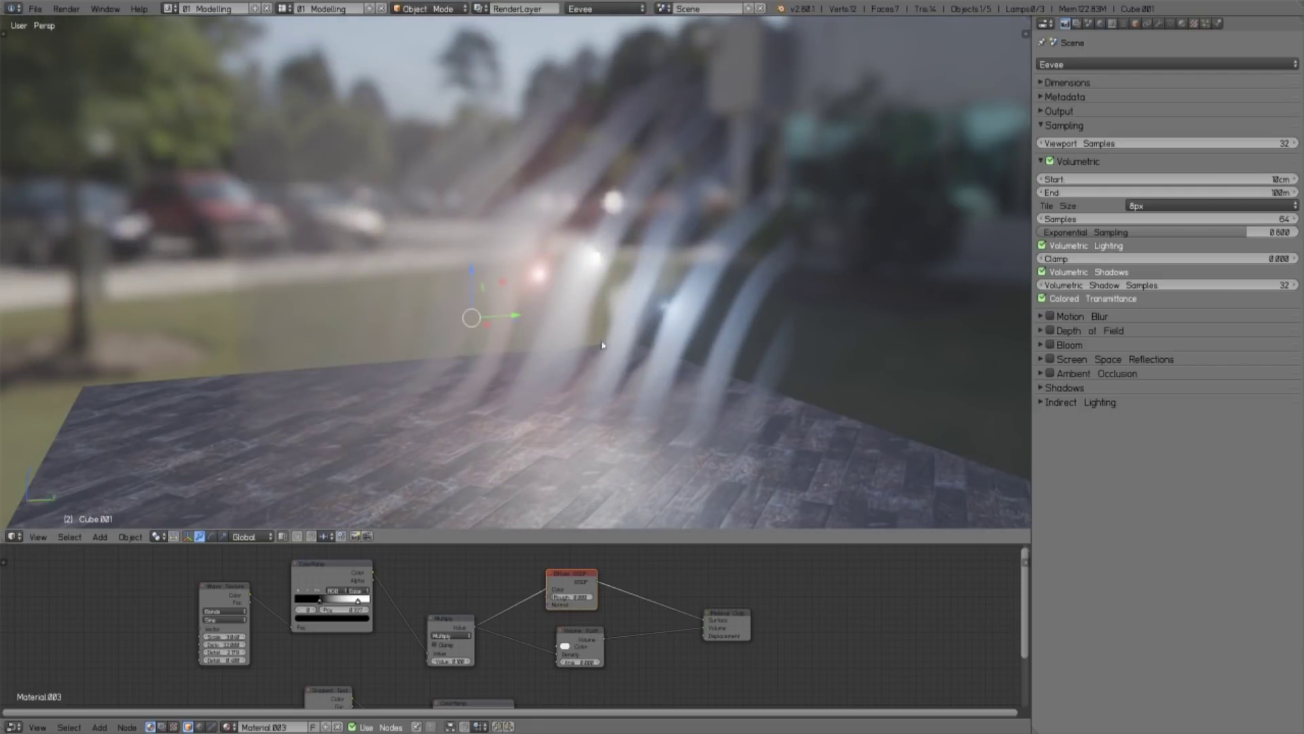
mouse_move(603, 345)
middle_mouse_down()
mouse_move(609, 327)
mouse_move(659, 326)
mouse_move(616, 373)
mouse_move(623, 401)
mouse_move(662, 334)
middle_mouse_up()
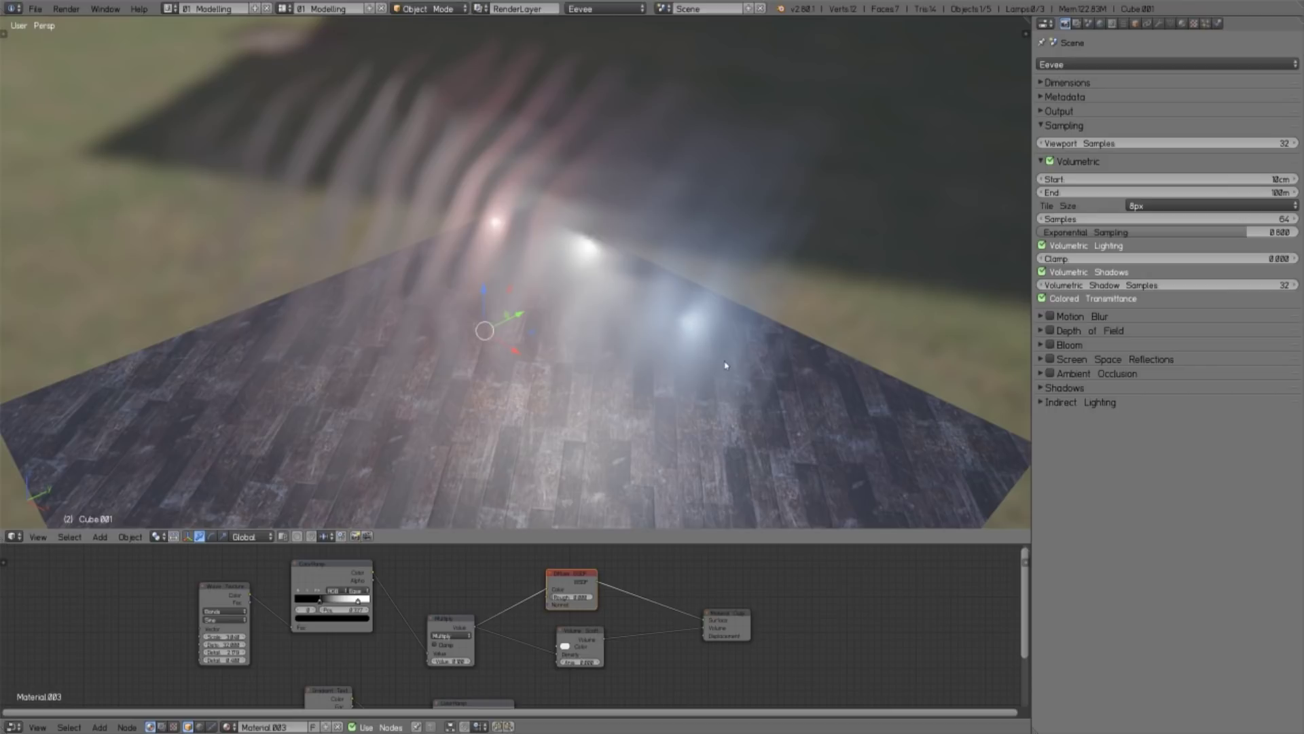
middle_click_drag(725, 365, 683, 312)
Select the Point lamp and toggle its shadow settings in the Lamp properties
right_click(644, 274, "alt")
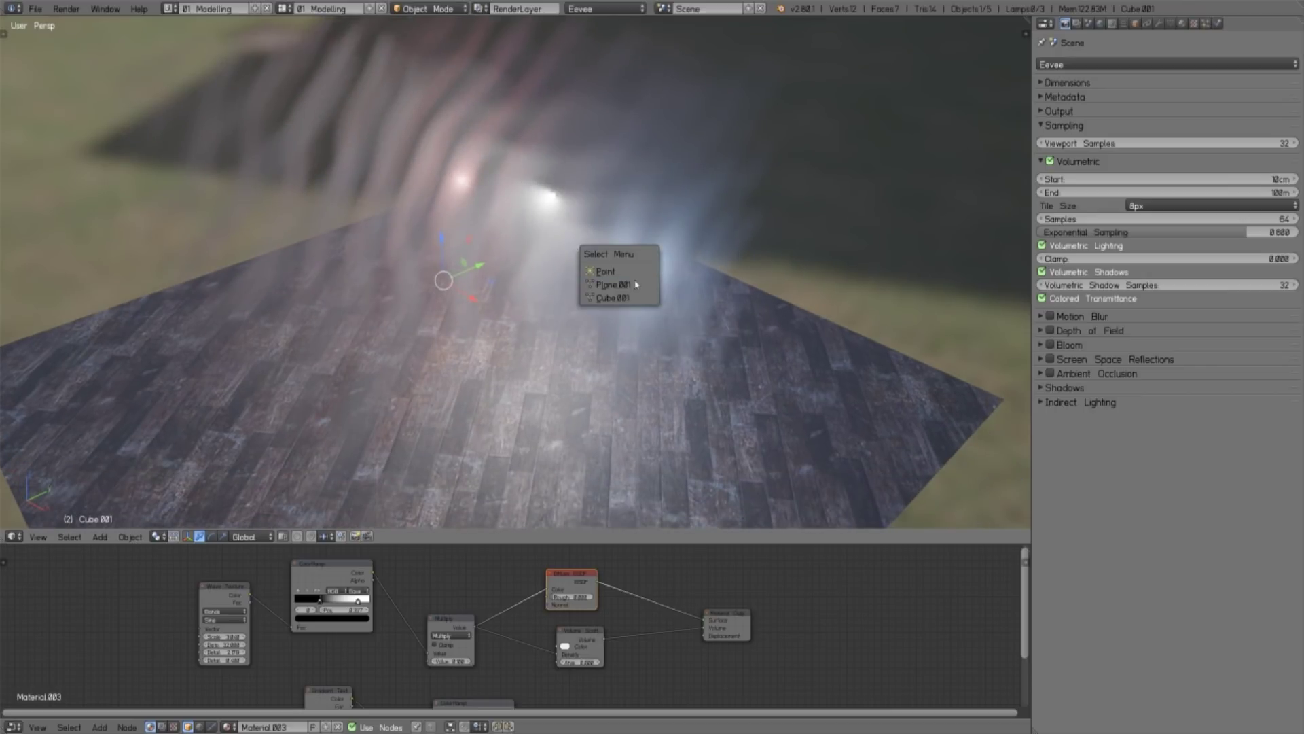
left_click(612, 288)
left_click(1159, 22)
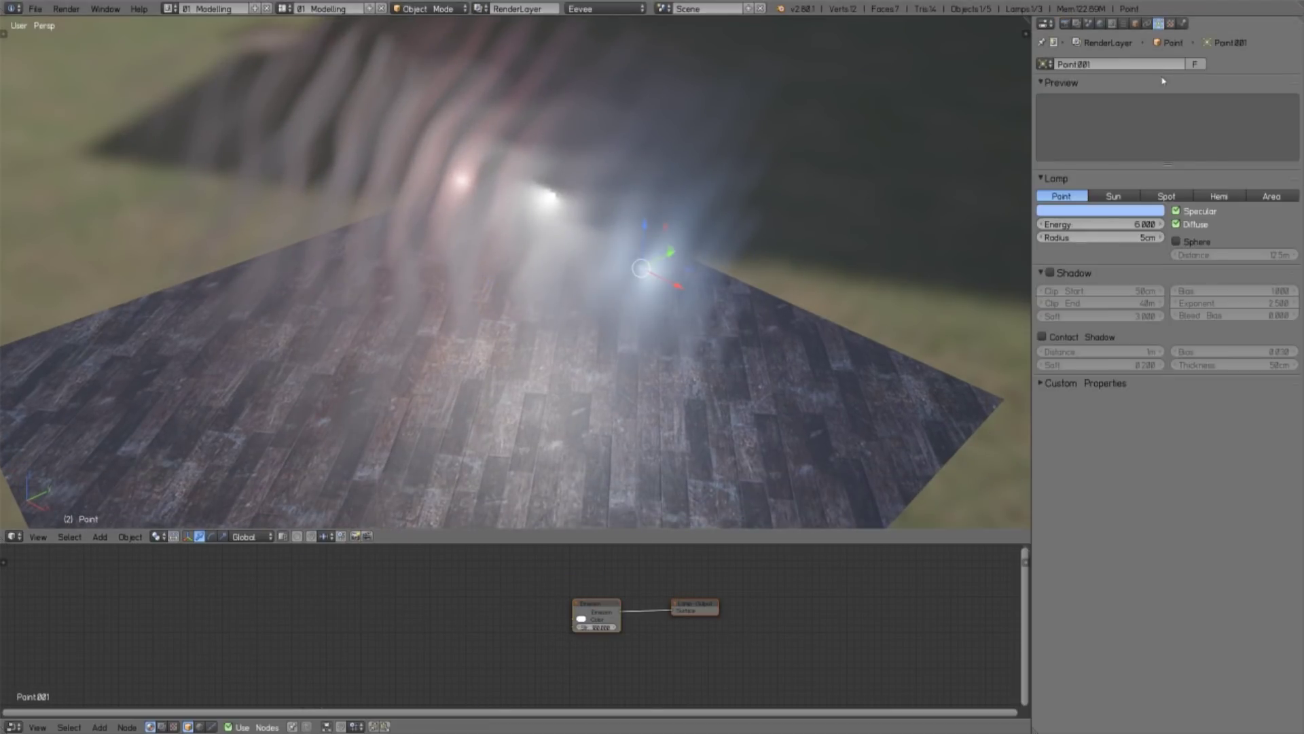
left_click(1051, 273)
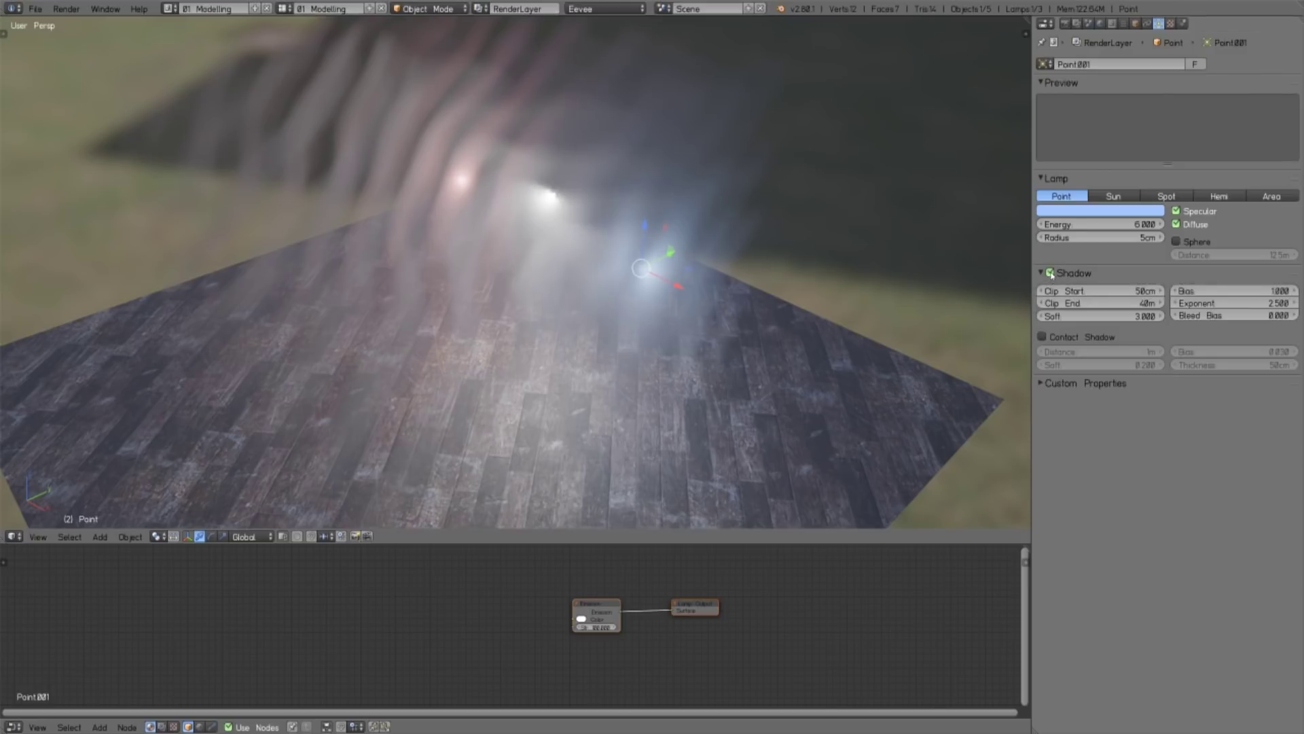
left_click(1051, 273)
left_click(1041, 337)
left_click(1051, 274)
left_click(1042, 336)
left_click(1051, 274)
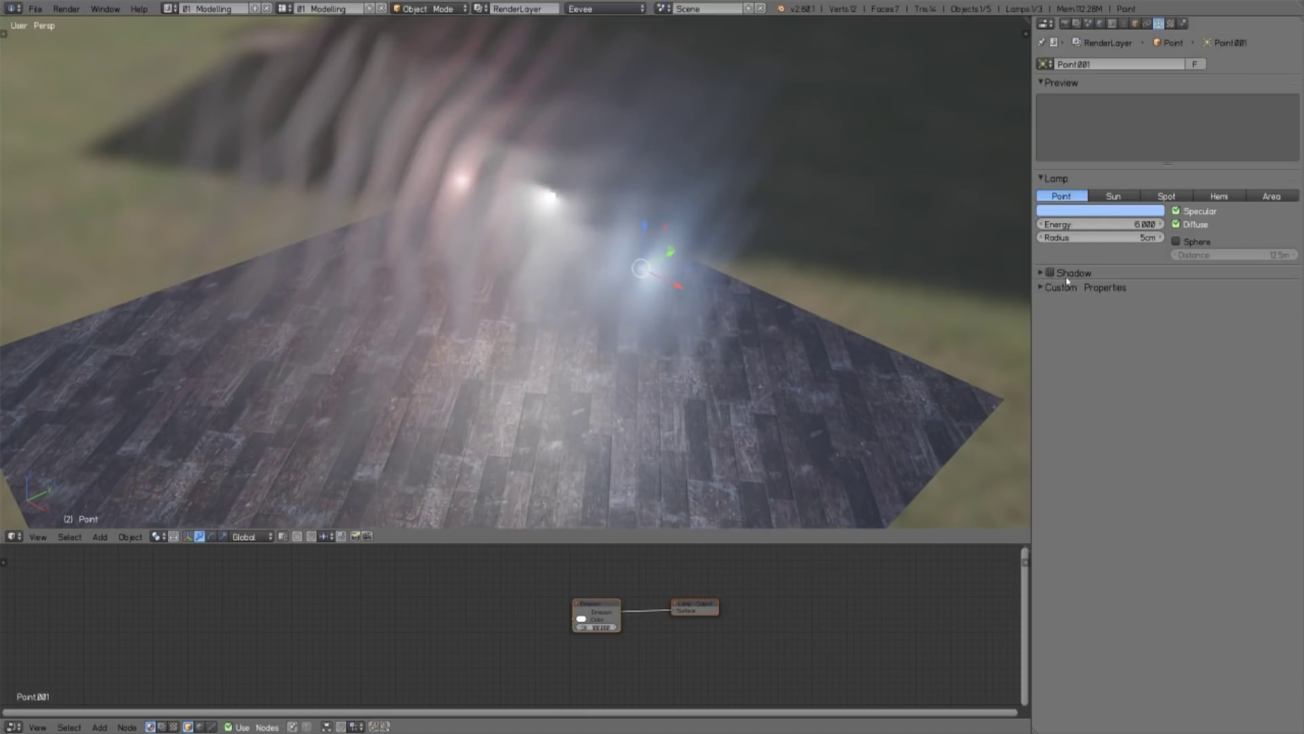
left_click(1042, 274)
left_click(1042, 273)
Orbit around the fog volumes and enable shadows on the Point lamp
middle_click_drag(682, 272, 618, 147)
mouse_move(623, 223)
middle_mouse_down()
mouse_move(644, 244)
mouse_move(625, 292)
mouse_move(652, 304)
middle_mouse_up()
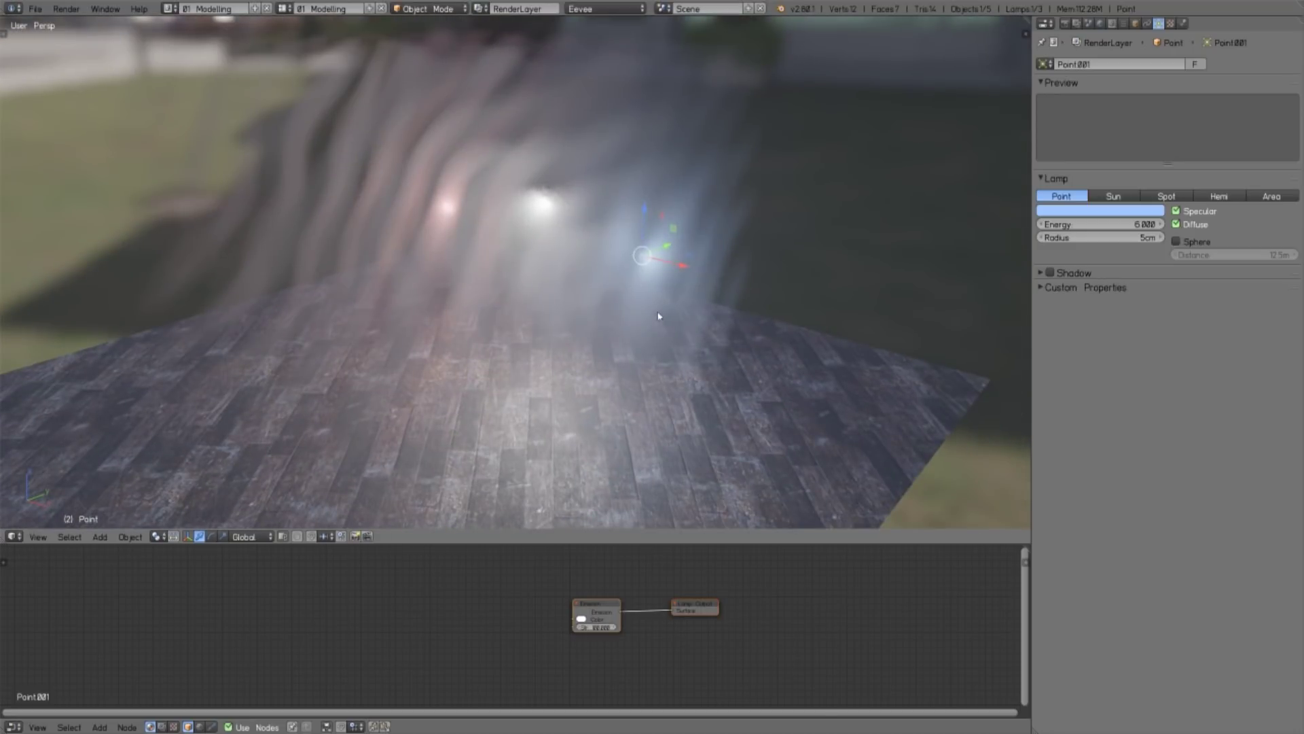
mouse_move(641, 278)
middle_mouse_down()
mouse_move(612, 262)
mouse_move(586, 295)
mouse_move(637, 328)
mouse_move(658, 320)
middle_mouse_up()
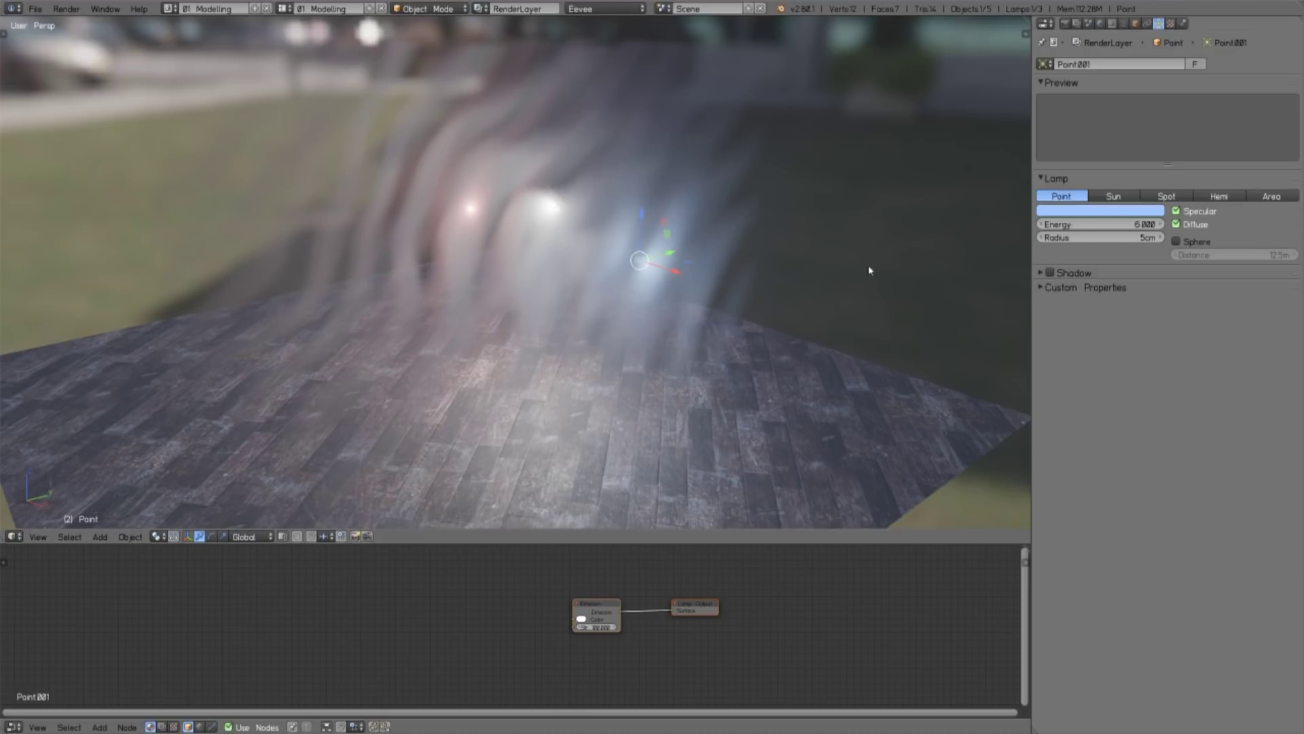
left_click(1050, 274)
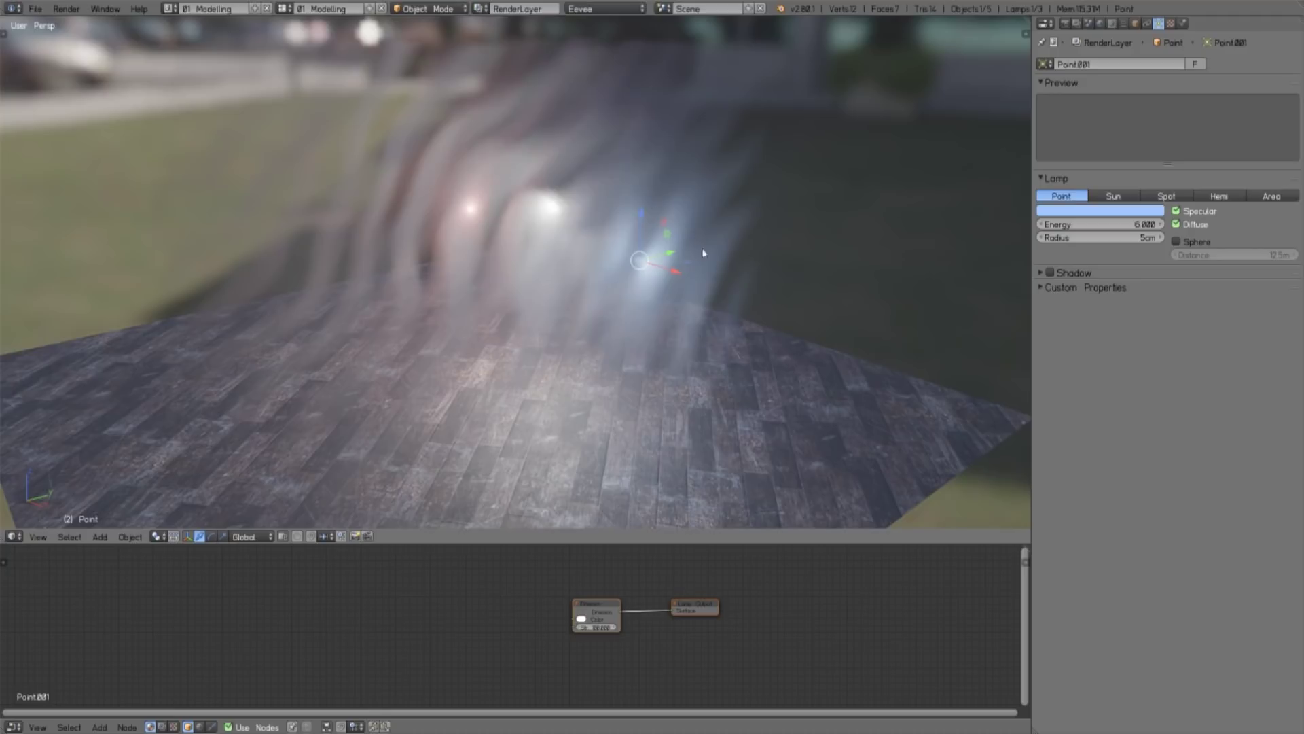
scroll(679, 332, "down", 3)
Select Cube.001, orbit around the floor, and move its ColorRamp node up-left
right_click(679, 332)
middle_click_drag(679, 332, 641, 332)
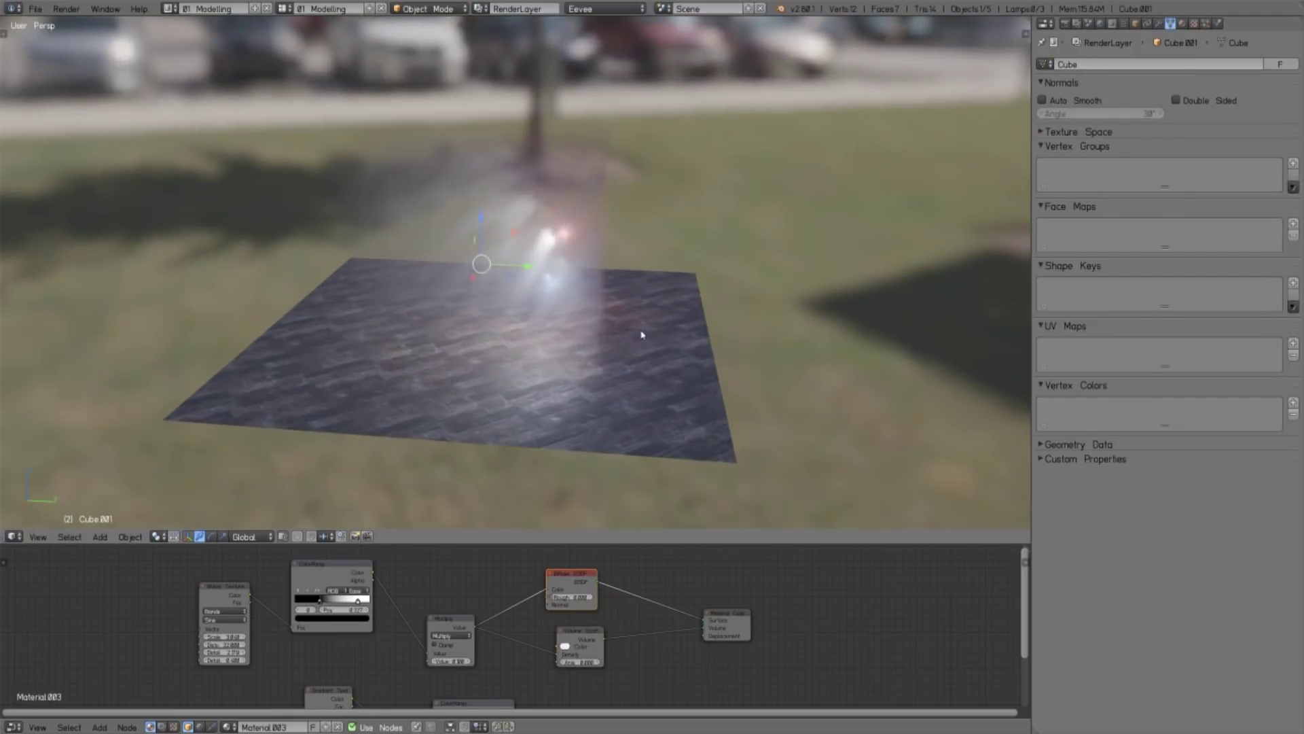
mouse_move(509, 663)
middle_mouse_down()
mouse_move(530, 599)
mouse_move(538, 653)
middle_mouse_up()
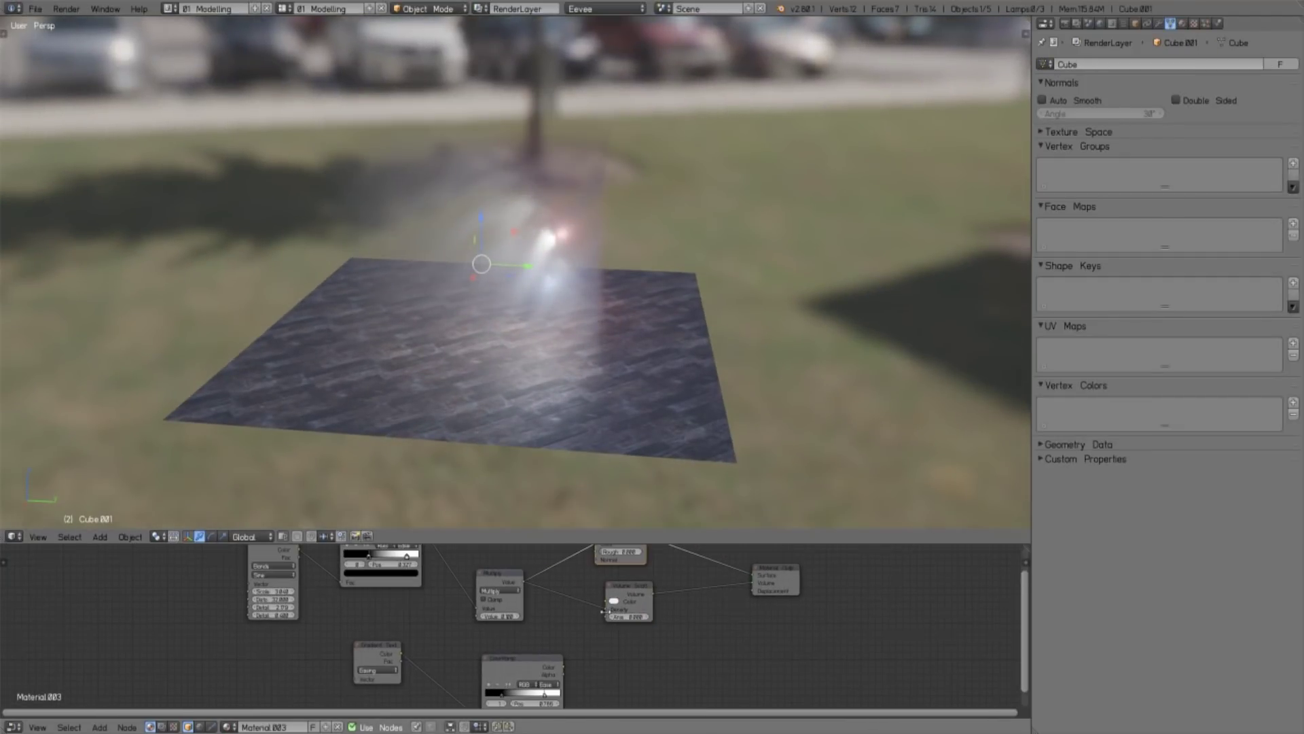
mouse_move(590, 299)
middle_mouse_down()
mouse_move(667, 349)
mouse_move(713, 336)
mouse_move(620, 315)
mouse_move(717, 402)
middle_mouse_up()
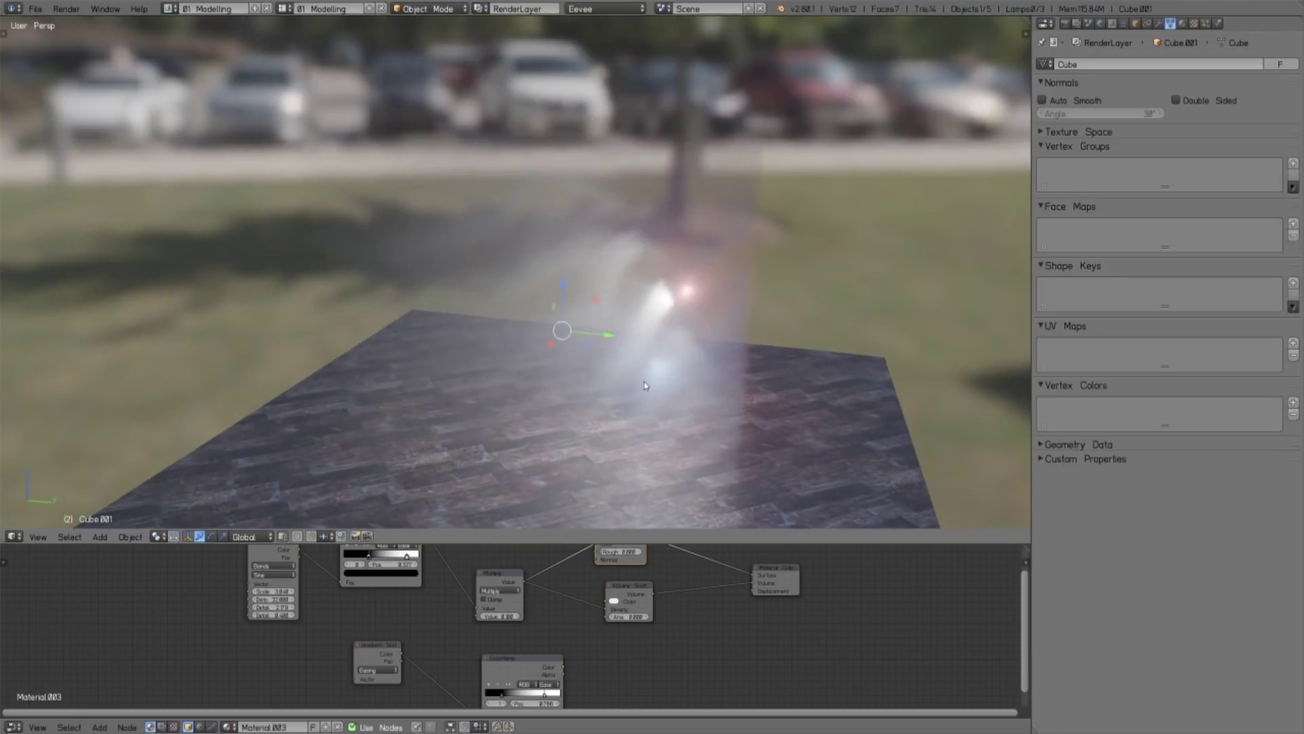
middle_click_drag(645, 385, 650, 330)
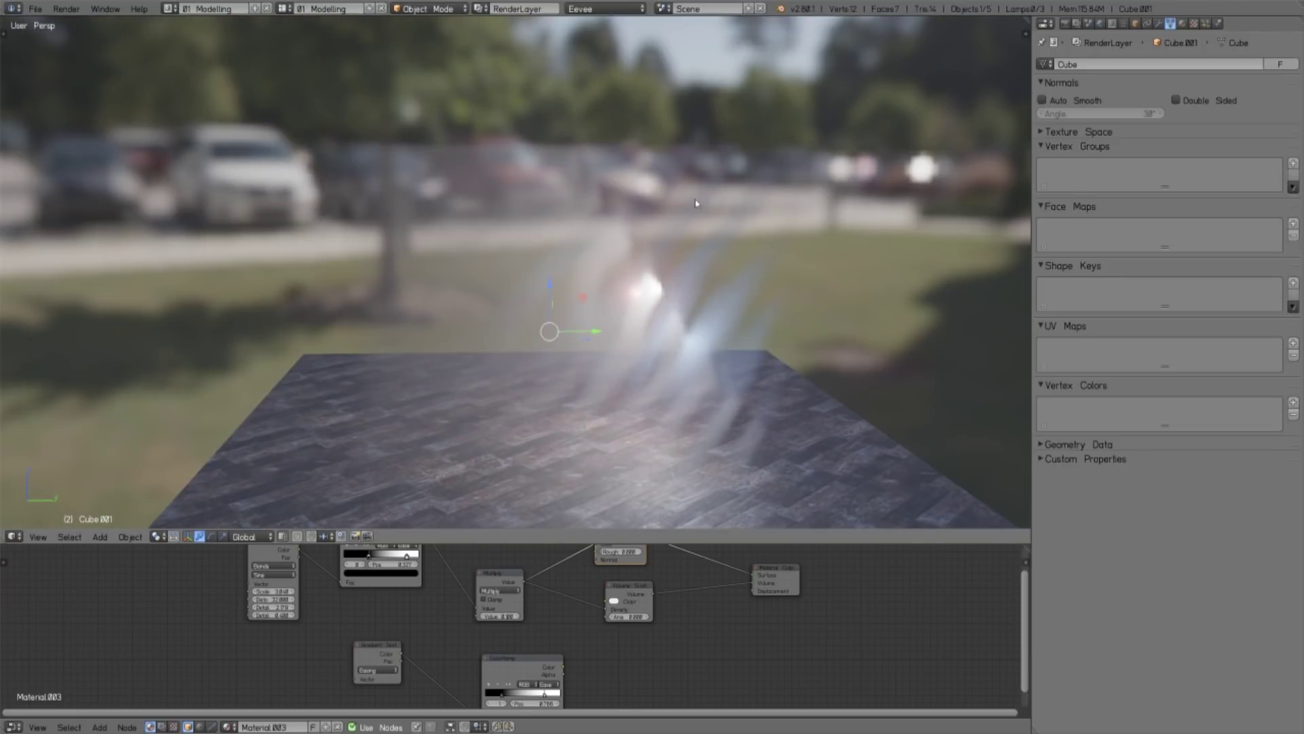
middle_click_drag(760, 349, 709, 358)
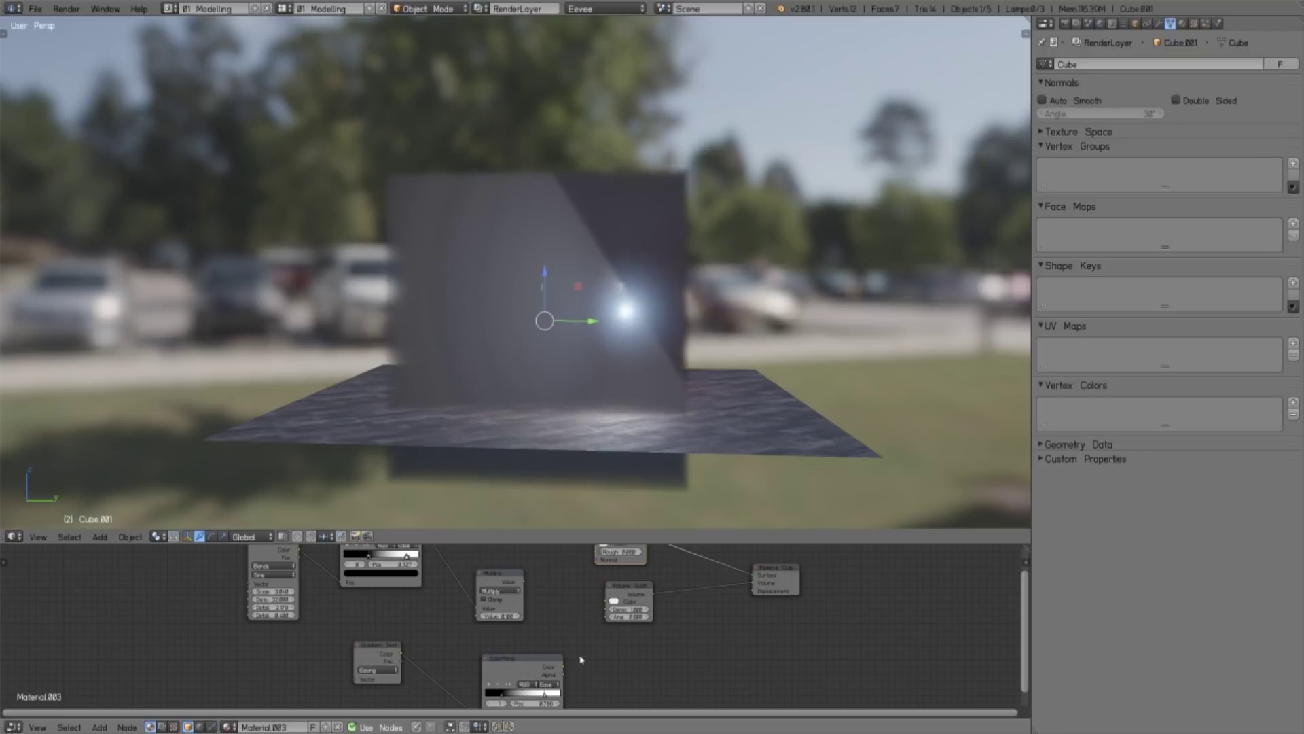
middle_click_drag(580, 659, 565, 633)
left_click_drag(565, 633, 539, 615)
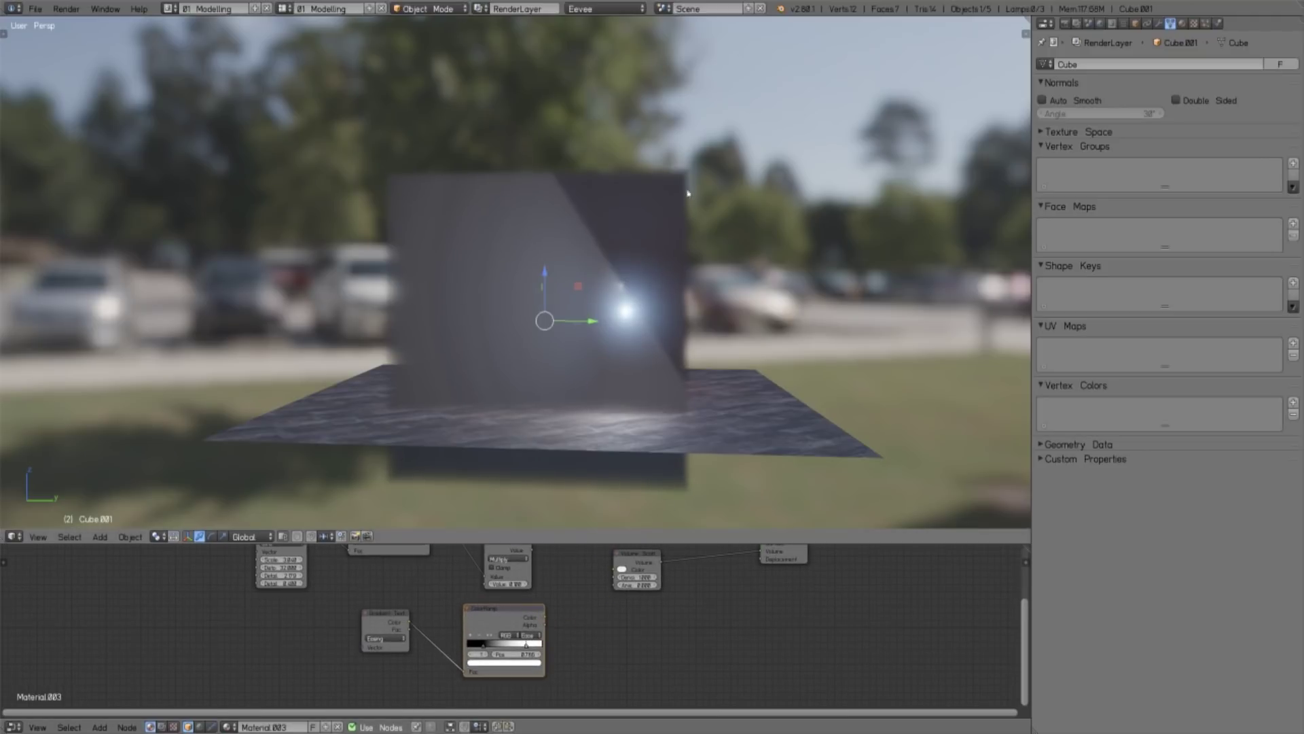
middle_click_drag(605, 615, 571, 666)
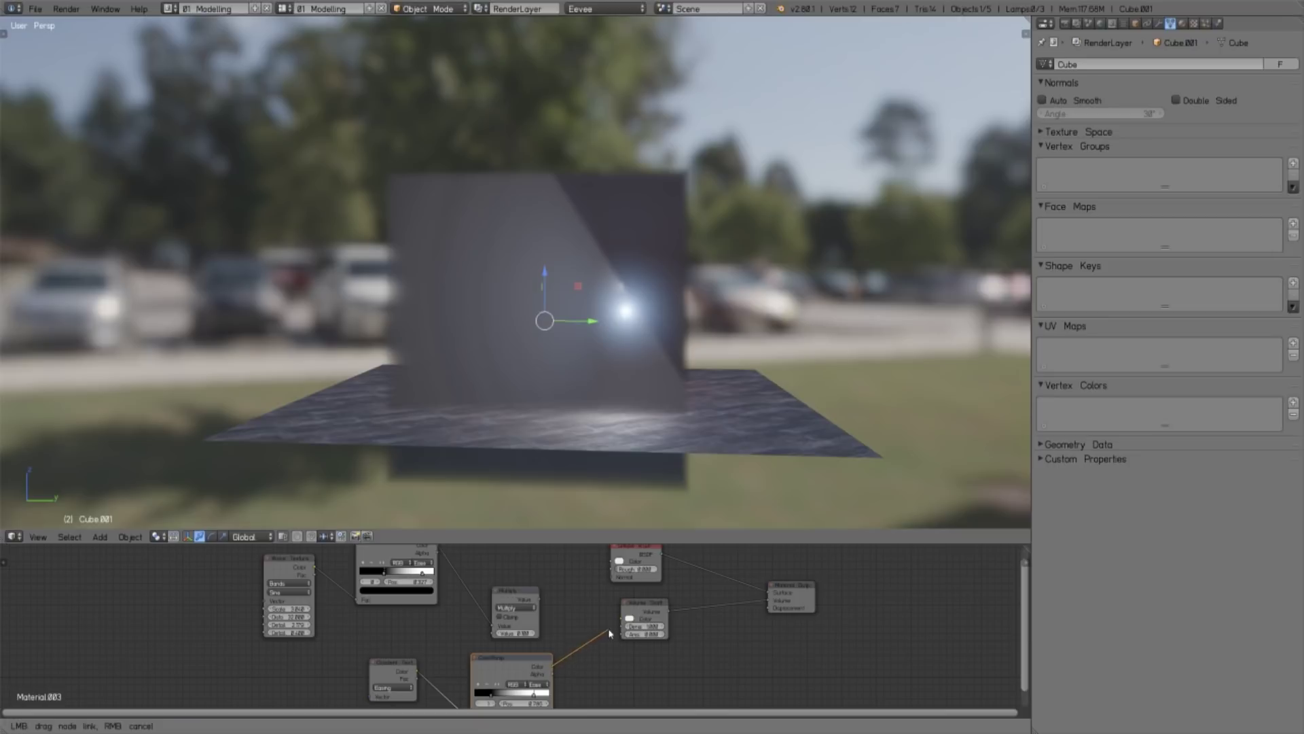
Link ColorRamps to Volume Scatter Density and Diffuse Color, and mute the Diffuse BSDF
left_click_drag(553, 668, 622, 632)
mouse_move(620, 516)
middle_mouse_down()
mouse_move(676, 384)
mouse_move(635, 388)
middle_mouse_up()
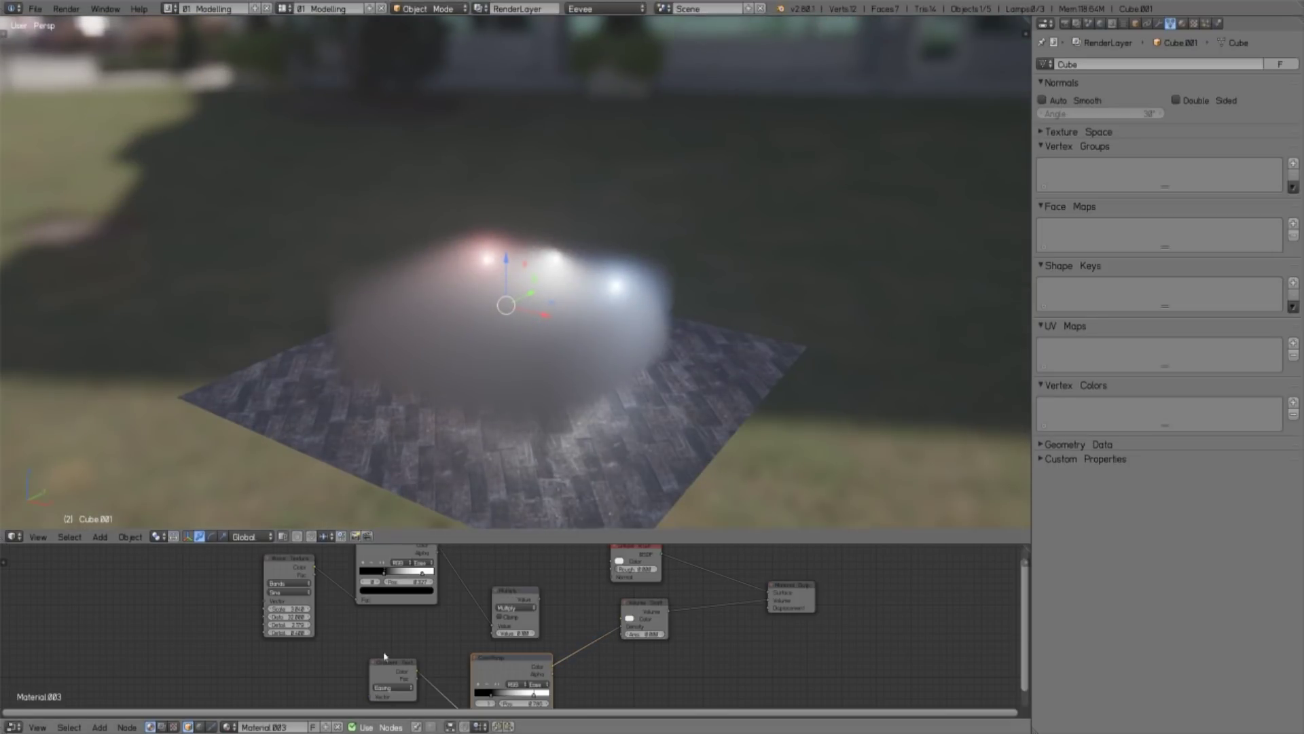
left_click_drag(408, 672, 410, 647)
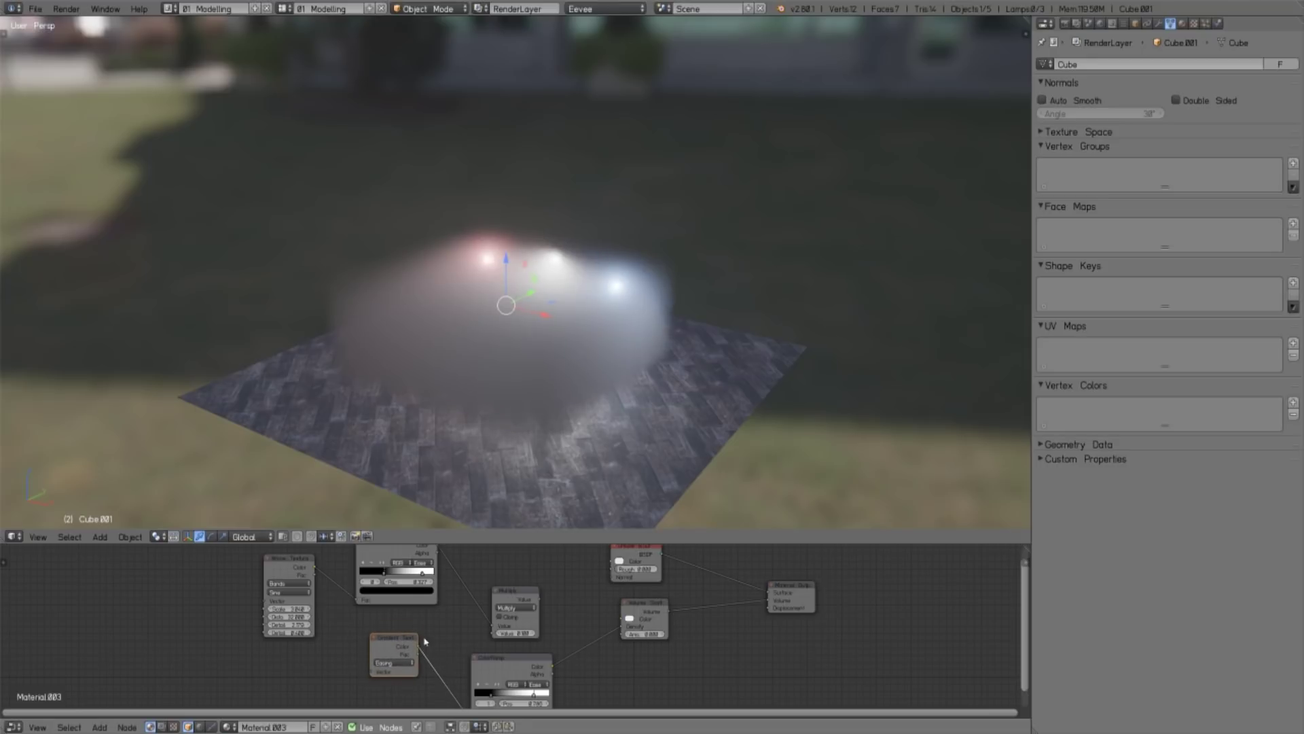
middle_click_drag(424, 640, 414, 686)
middle_click_drag(582, 692, 539, 677)
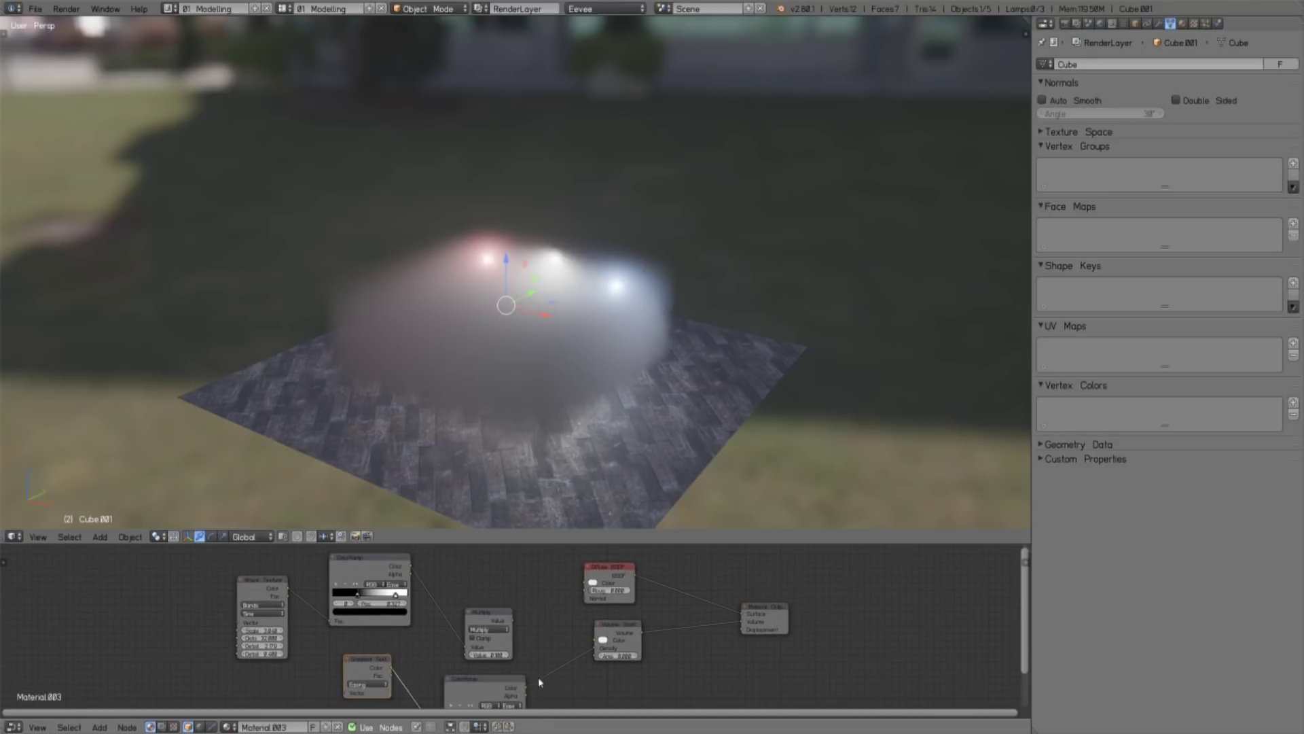
left_click_drag(526, 686, 587, 589)
left_click(622, 573)
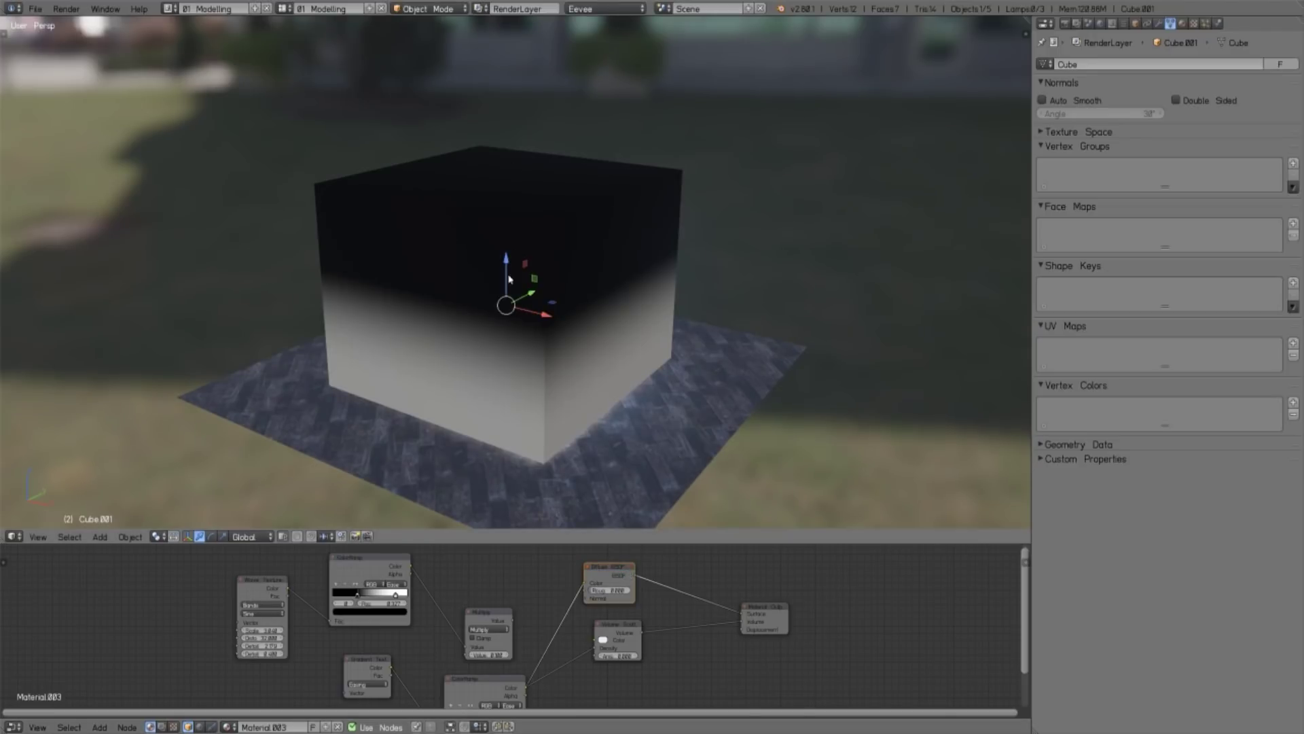
key("m")
left_click(619, 626)
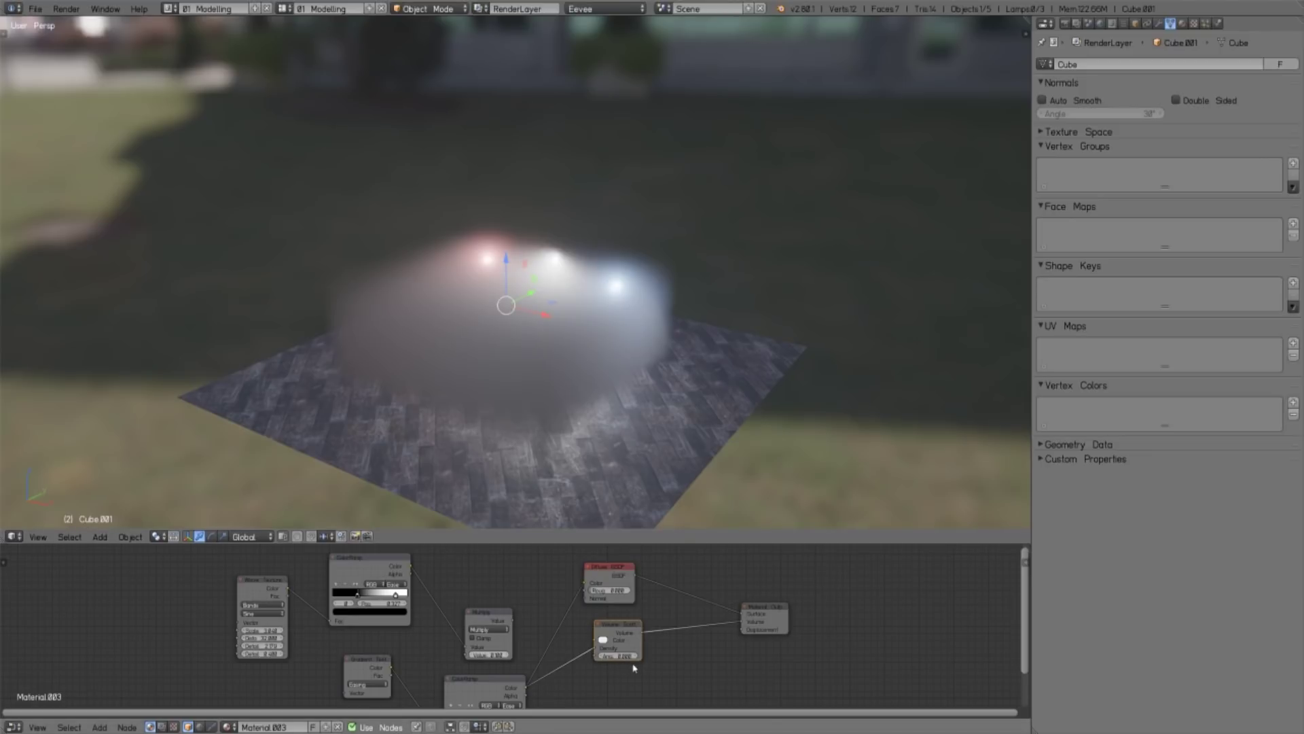
Move the cube vertically along Z twice, orbiting to a lower, closer view
key("g")
key("z")
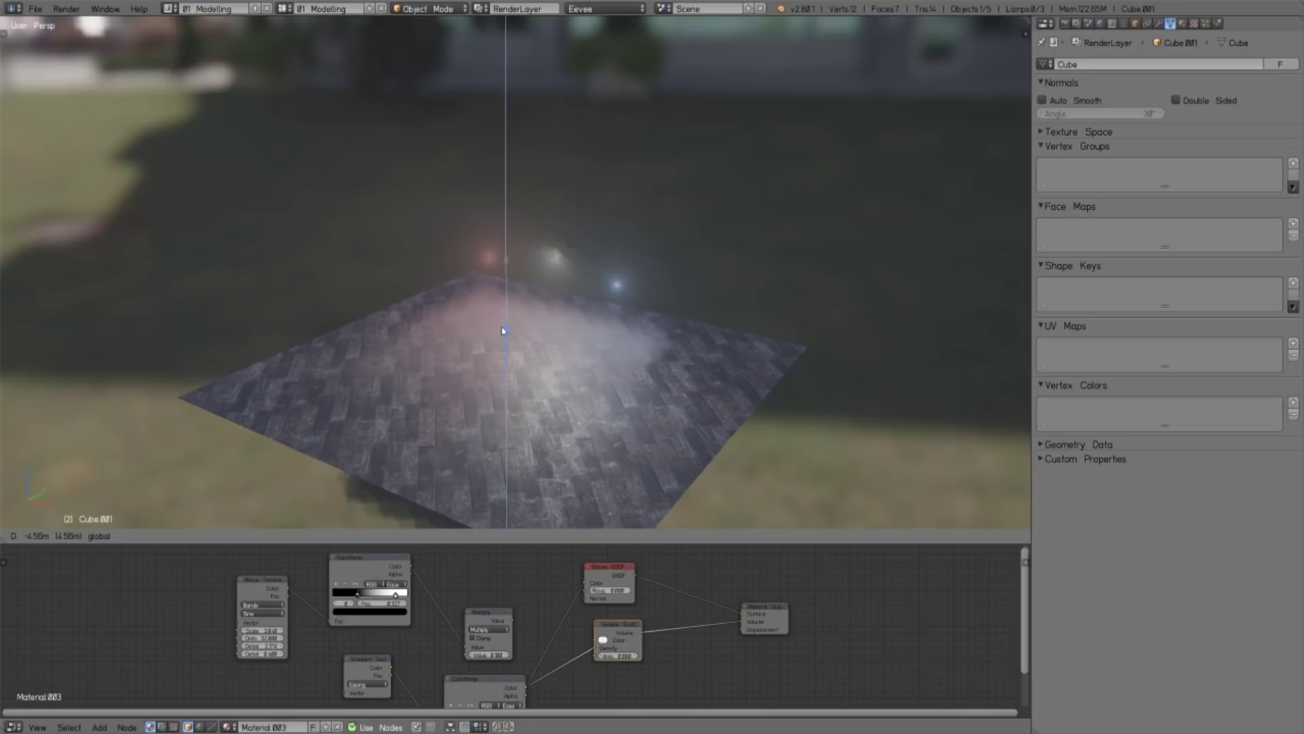
left_click(503, 336)
mouse_move(504, 336)
middle_mouse_down()
mouse_move(703, 418)
mouse_move(666, 271)
mouse_move(737, 340)
mouse_move(737, 329)
mouse_move(539, 332)
mouse_move(514, 276)
middle_mouse_up()
key("g")
key("z")
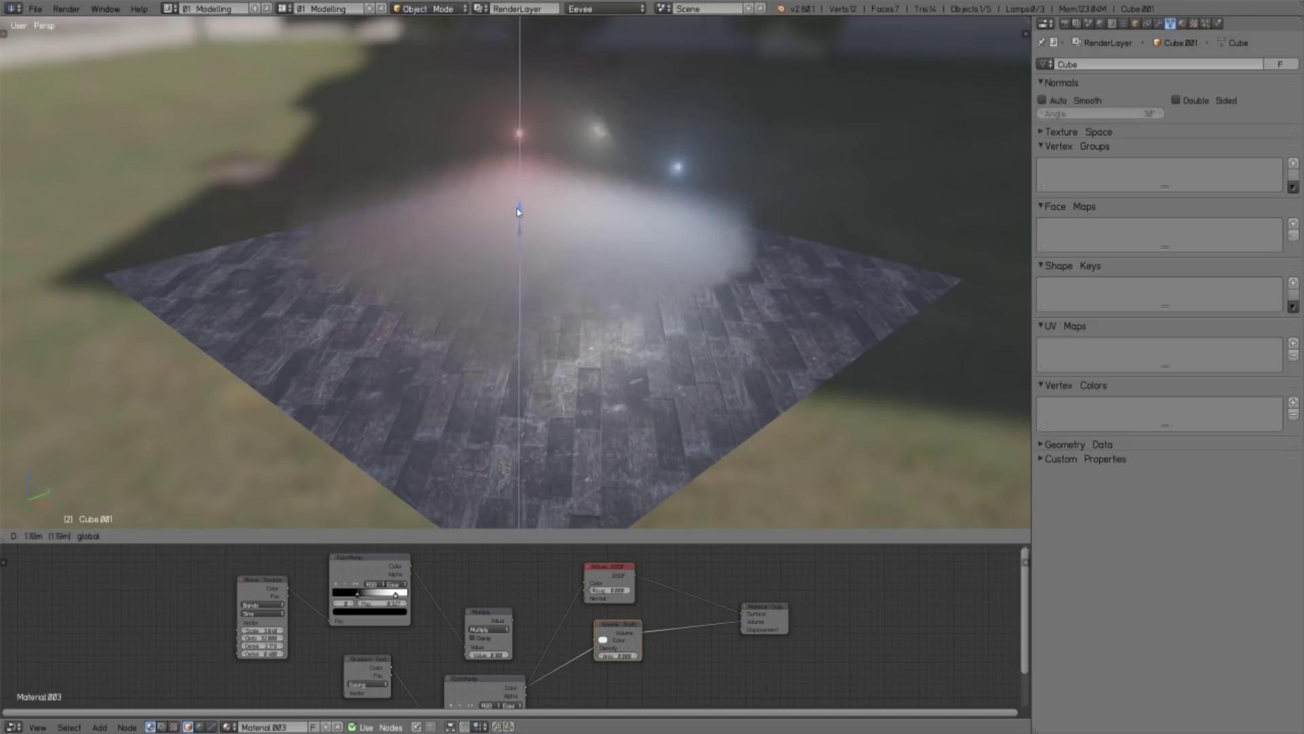
left_click(532, 251)
Raise and then lower the cube along Z to settle its height above the floor
middle_click_drag(533, 251, 574, 306)
key("g")
key("z")
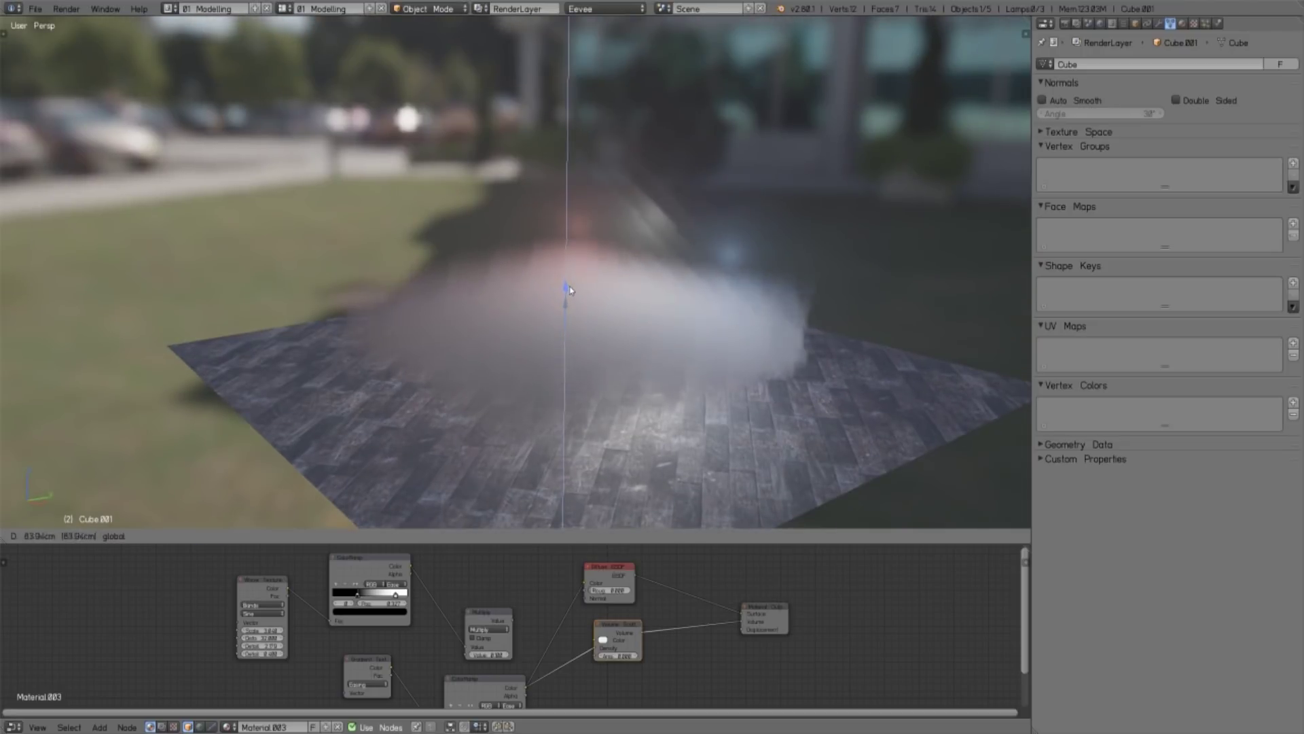
left_click(567, 282)
key("g")
key("z")
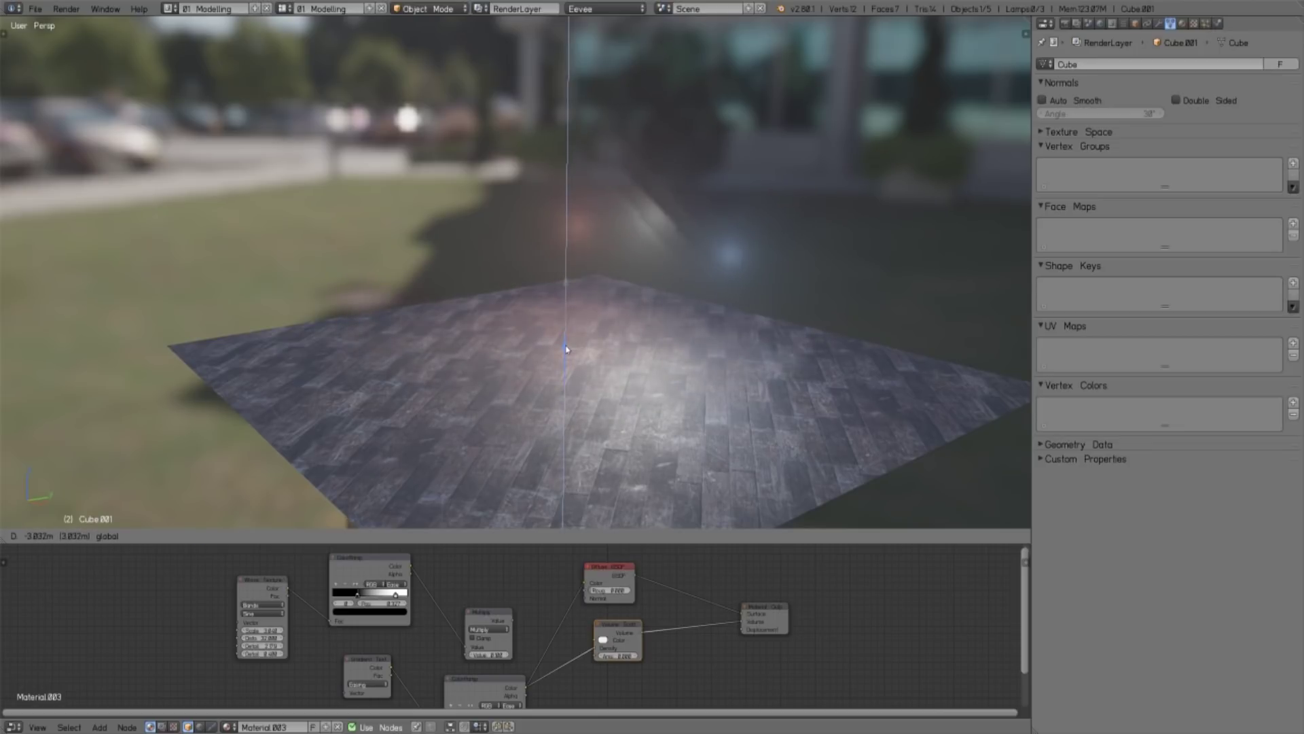
left_click(567, 283)
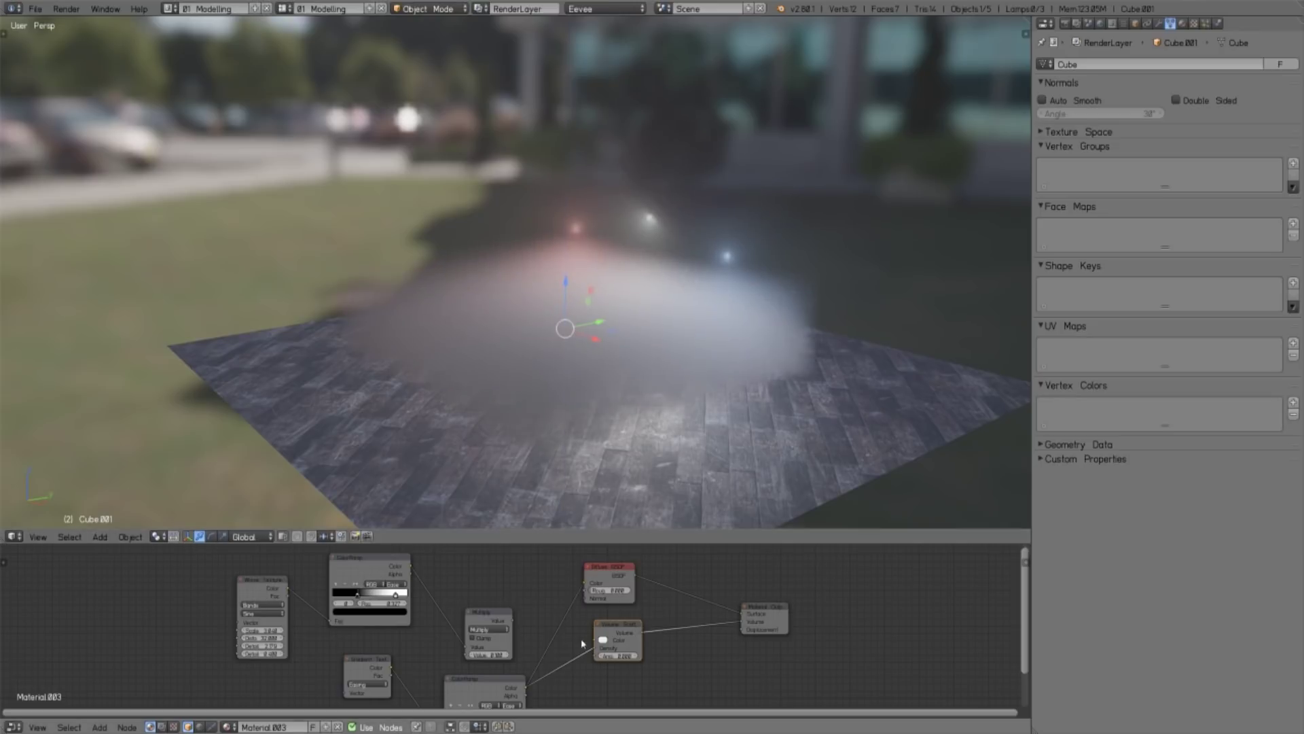
Connect the Multiply output to Volume Scatter Density and rescale the volume cube
middle_click_drag(742, 286, 615, 317)
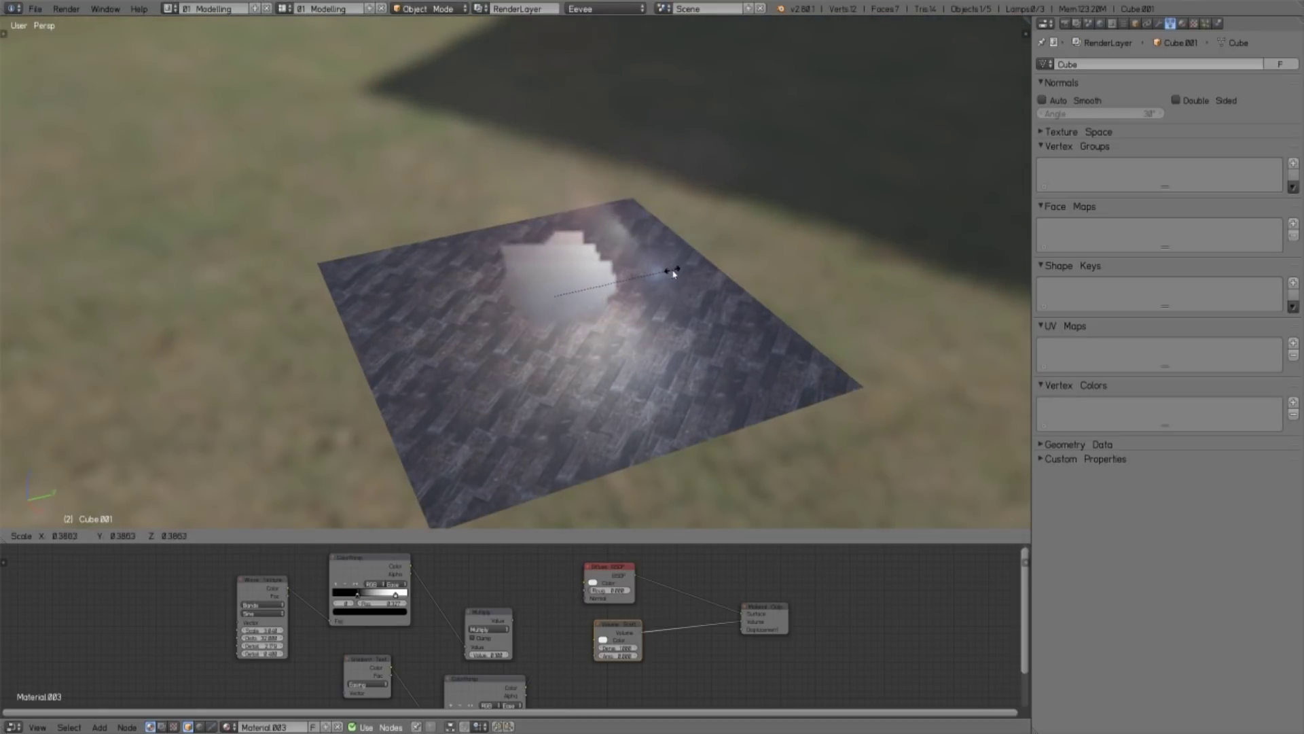
scroll(686, 342, "up", 2)
scroll(699, 316, "up", 3)
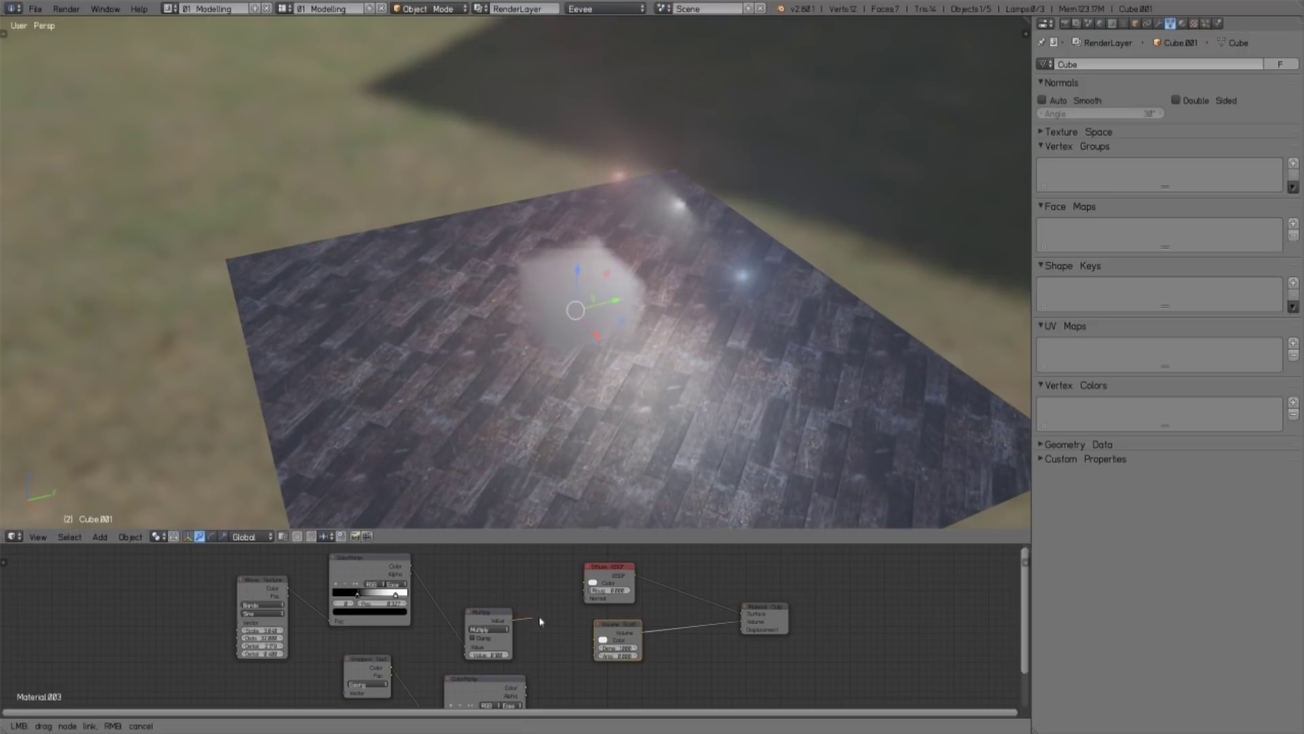
left_click_drag(513, 620, 597, 648)
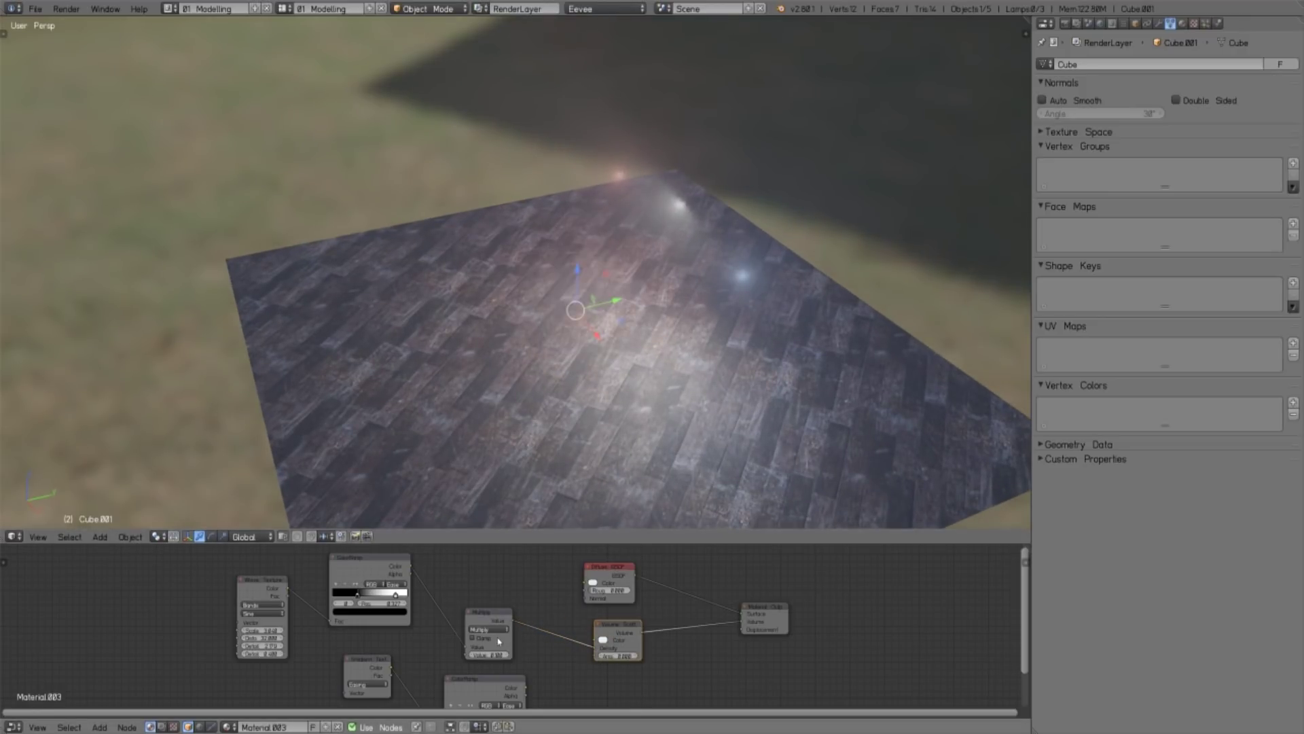
key("s")
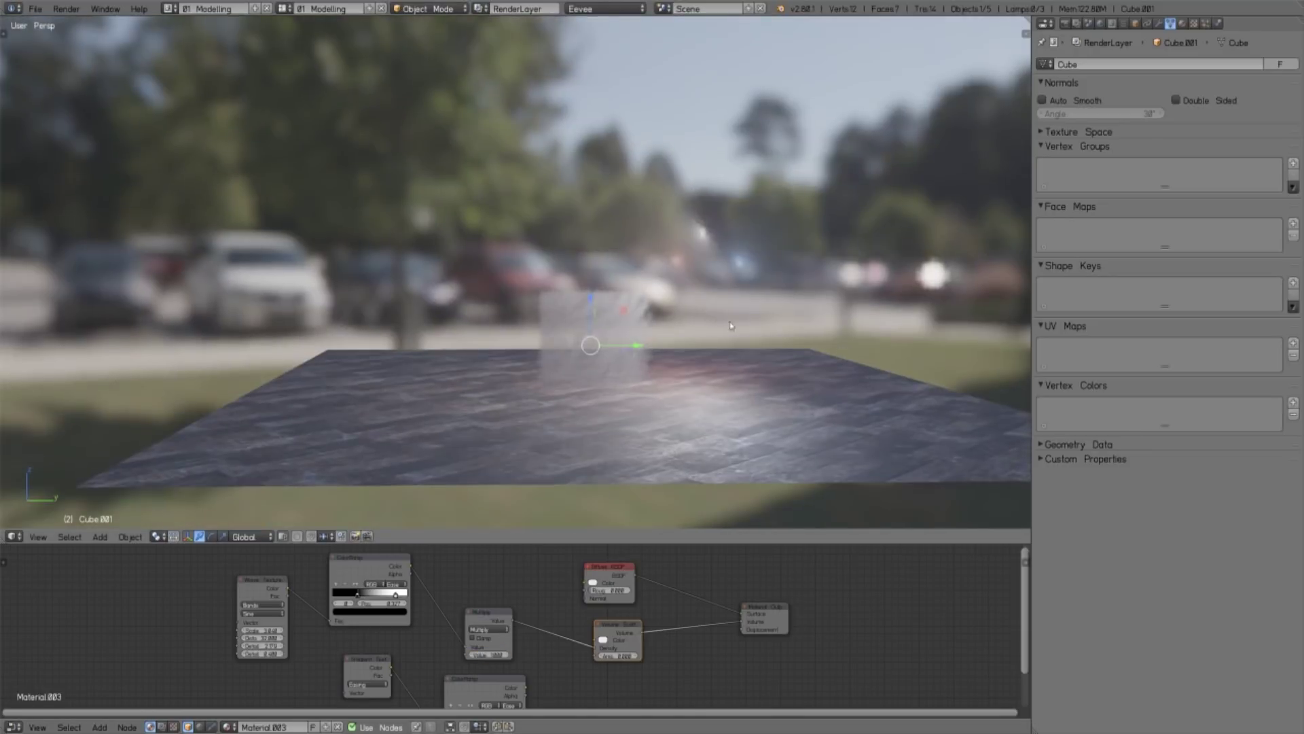
left_click(747, 324)
Set the Eevee volumetric tile size to 4px
mouse_move(747, 324)
middle_mouse_down()
mouse_move(745, 249)
mouse_move(789, 312)
middle_mouse_up()
left_click(1064, 23)
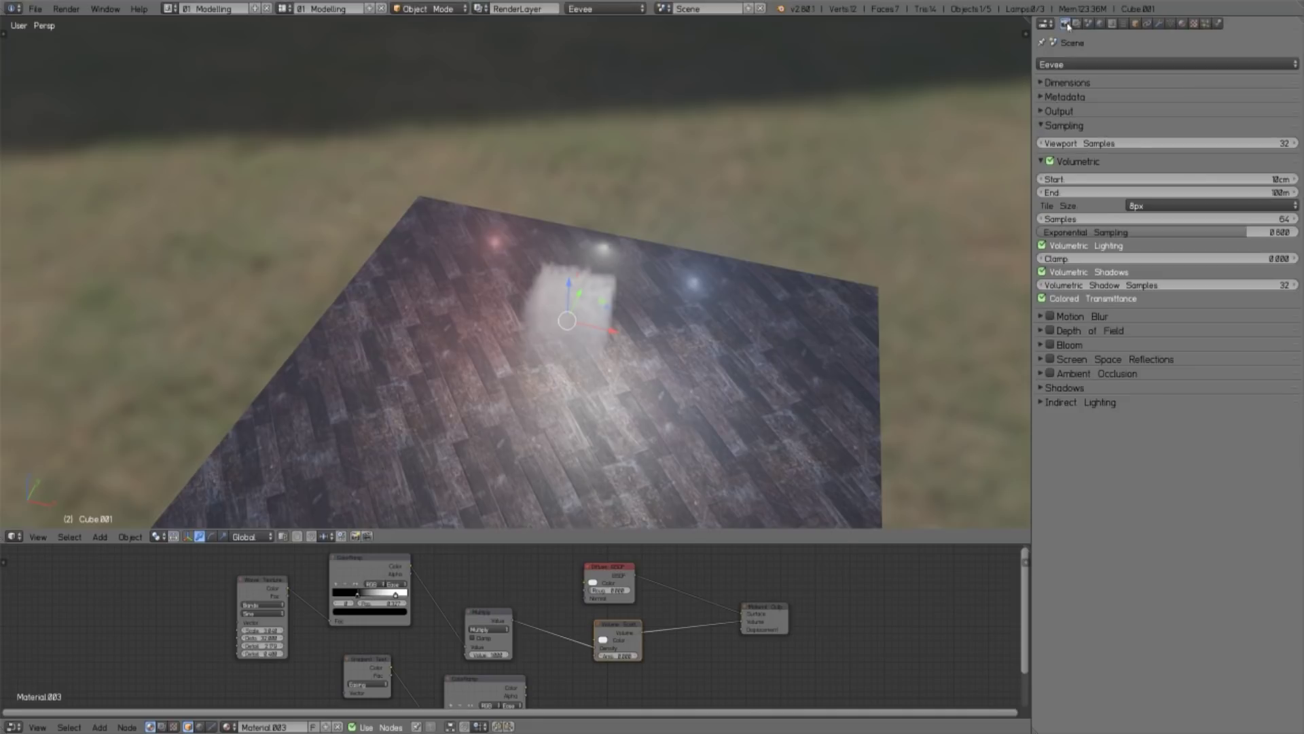
left_click(1209, 206)
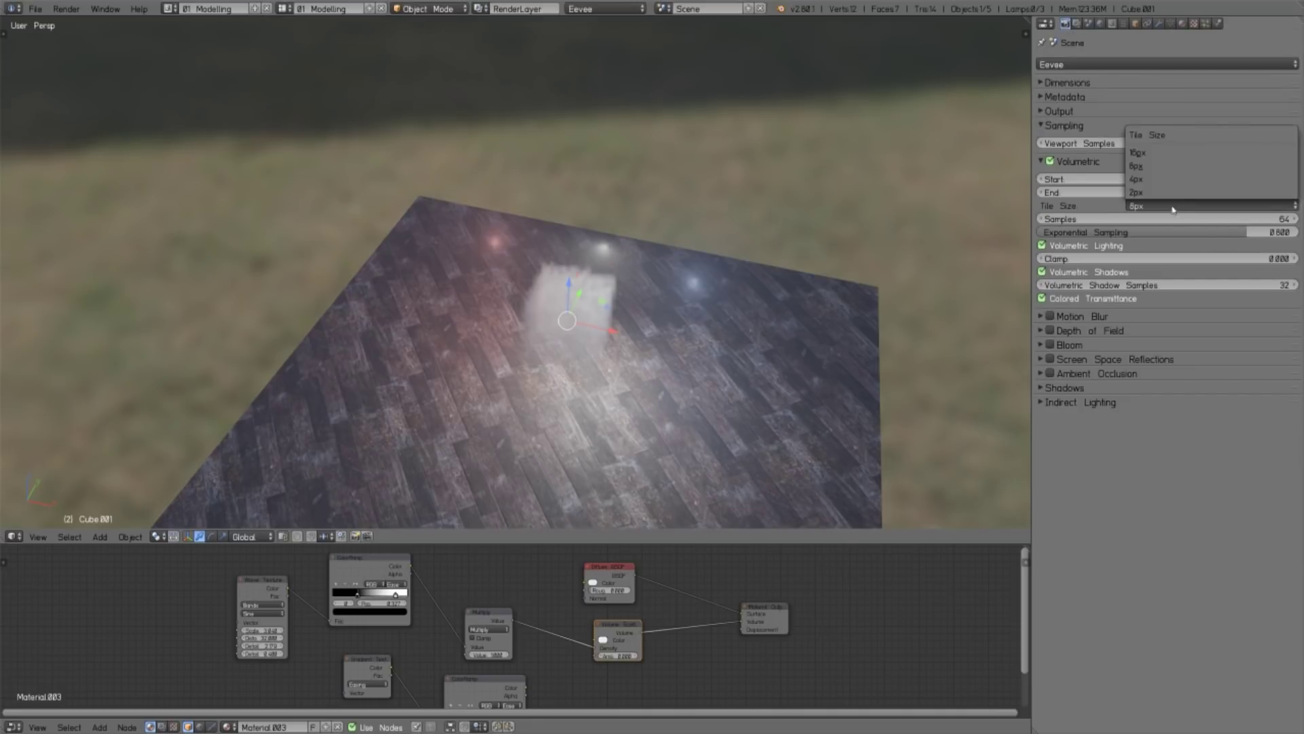
left_click(1213, 180)
middle_click_drag(727, 313, 596, 216)
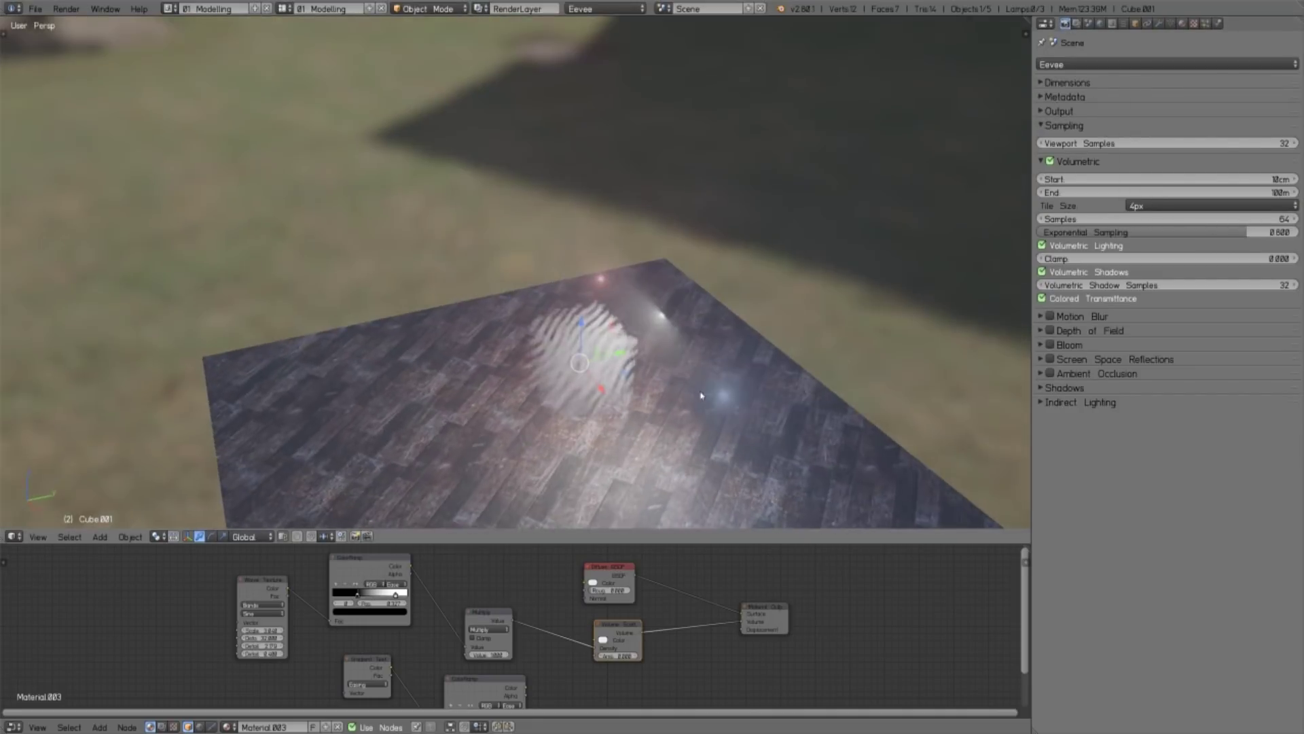
Delete both point lamps from the scene
right_click(593, 214)
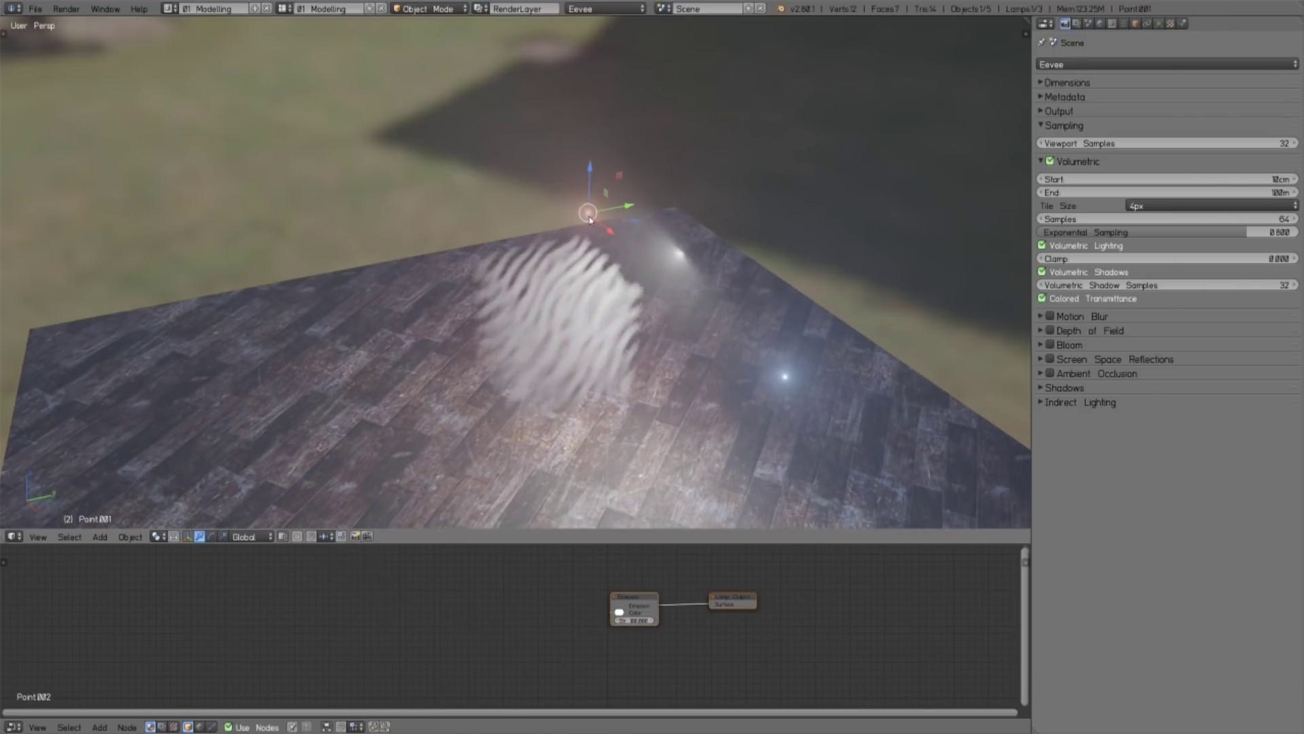
key("n")
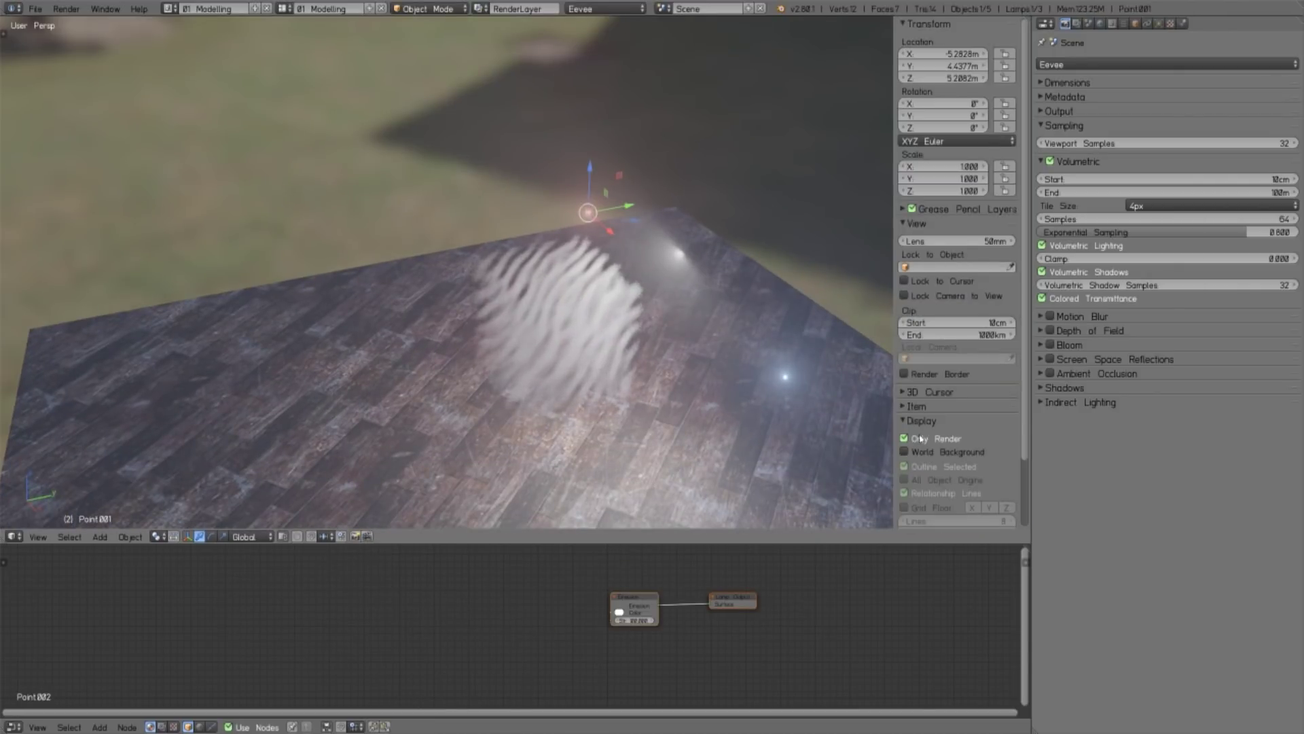
left_click(972, 507)
key("n")
right_click(784, 377, "shift")
key("x")
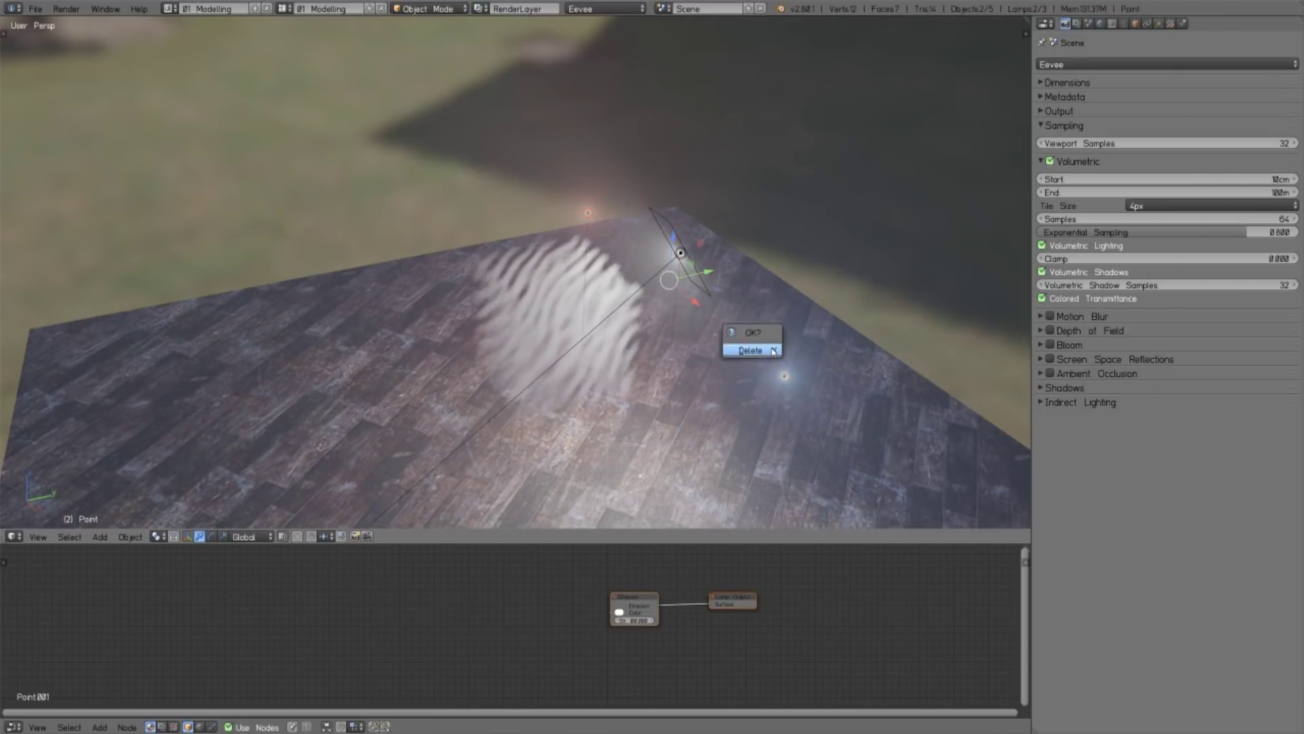
left_click(752, 349)
Select the area lamp, then select the cube from a level side view
right_click(680, 255)
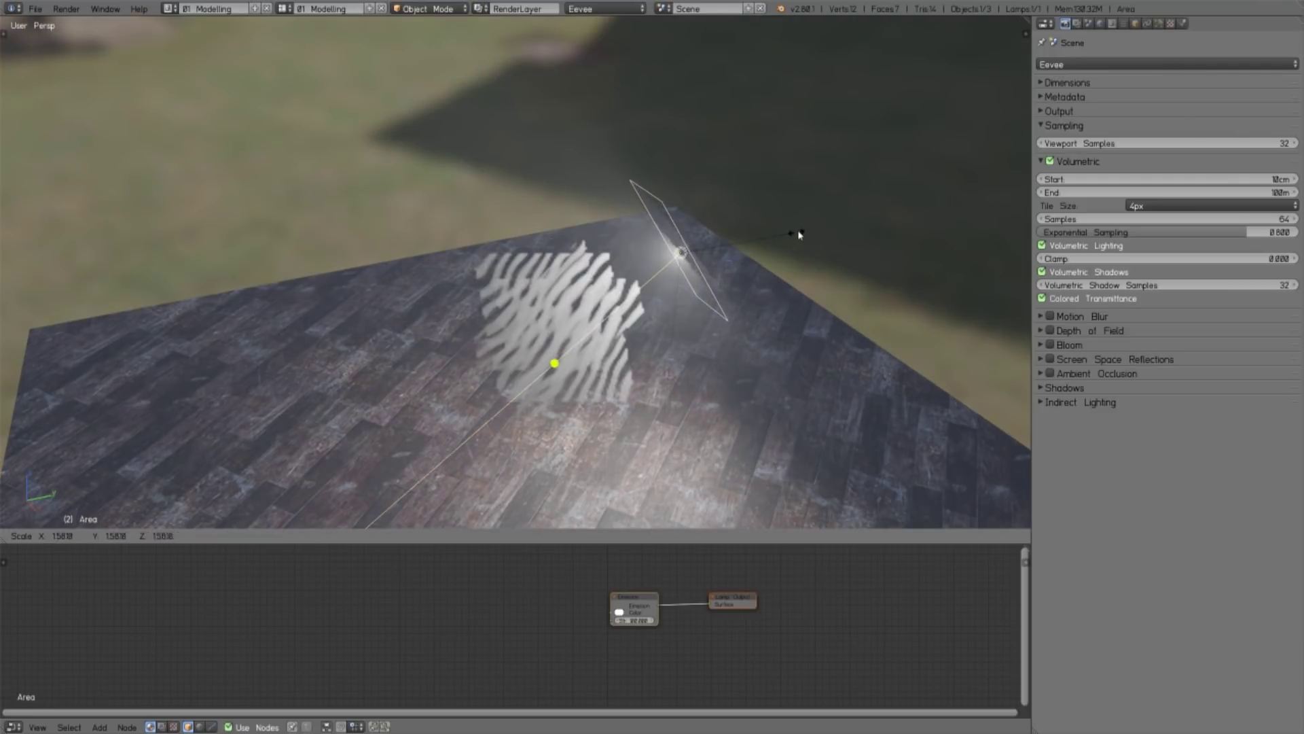
middle_click_drag(786, 234, 594, 365)
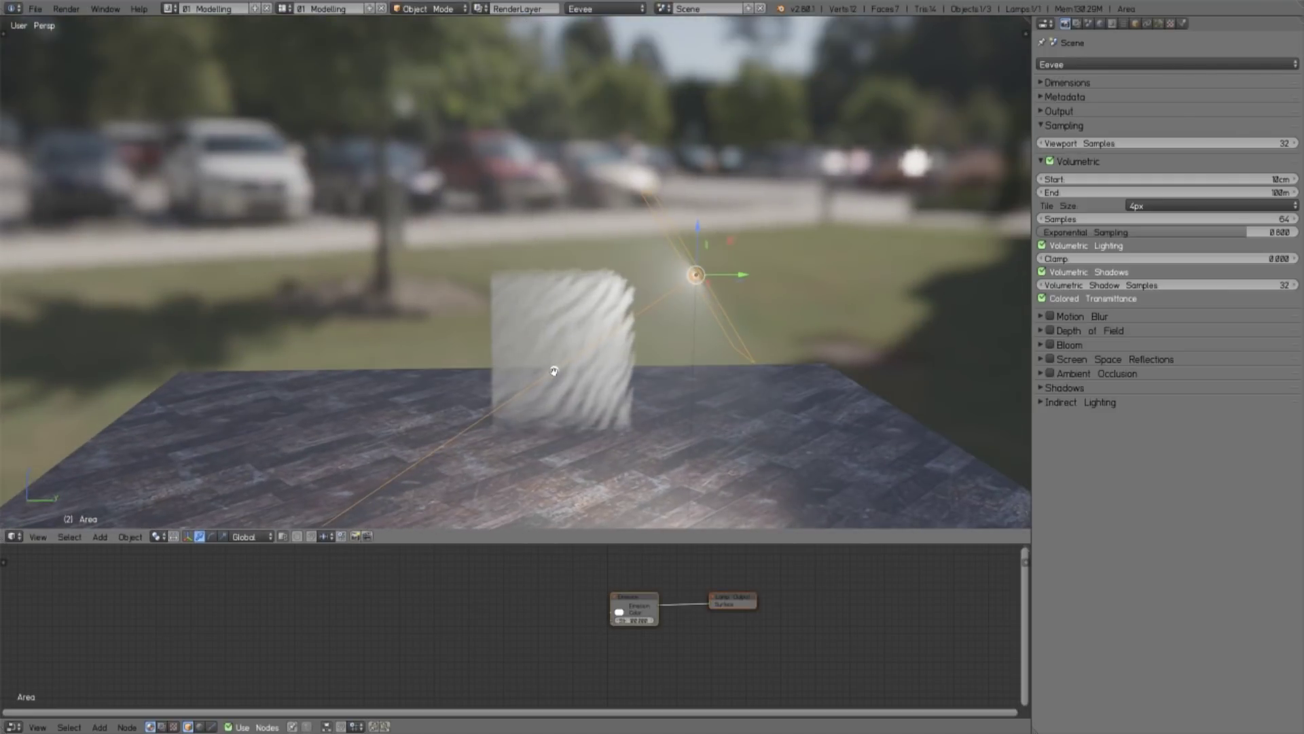
right_click(604, 285)
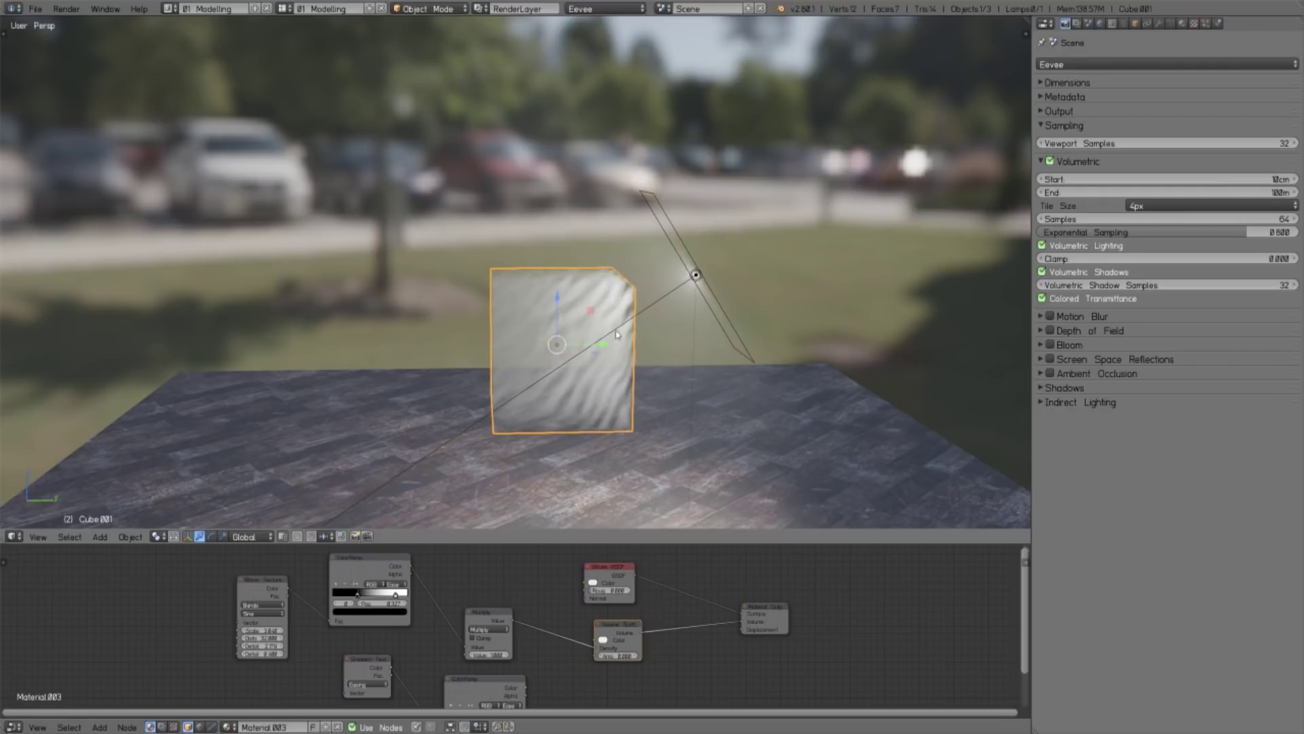
Set the Multiply node value to 2 and the Volume Scatter colour to red
left_click(493, 658)
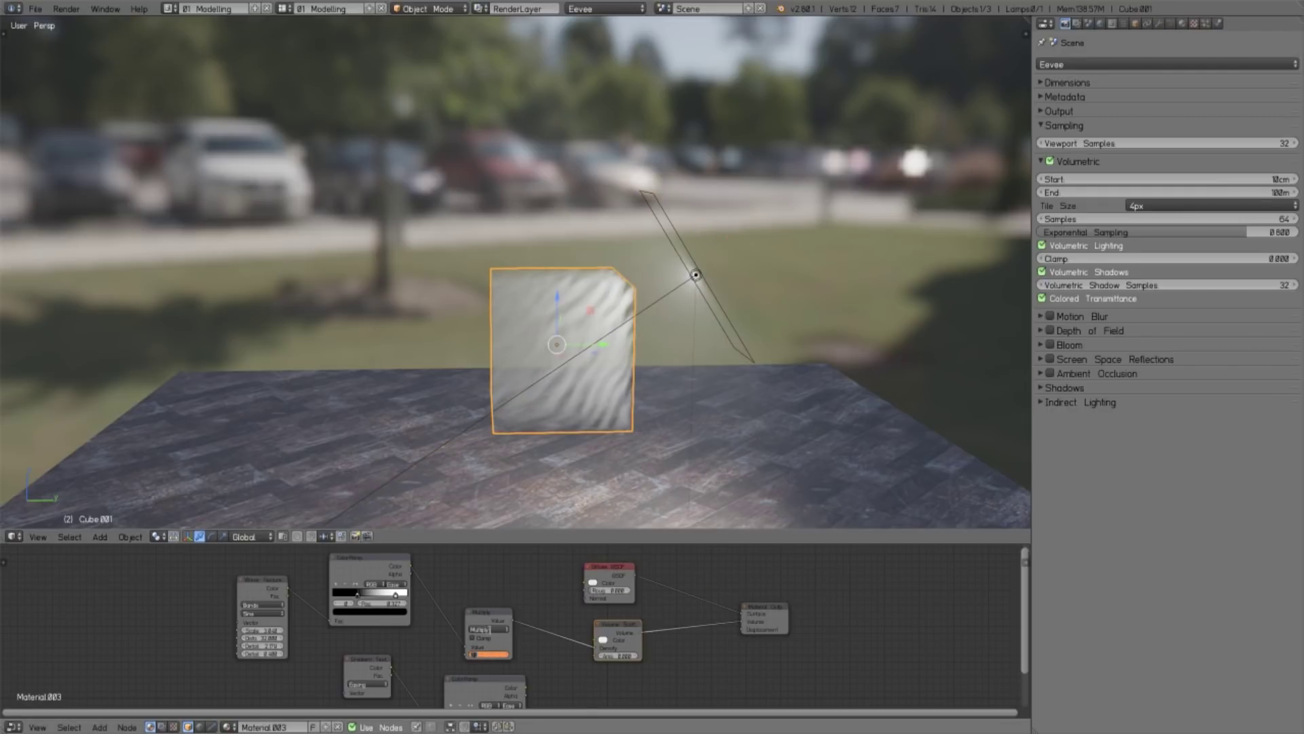
type("2")
key("Return")
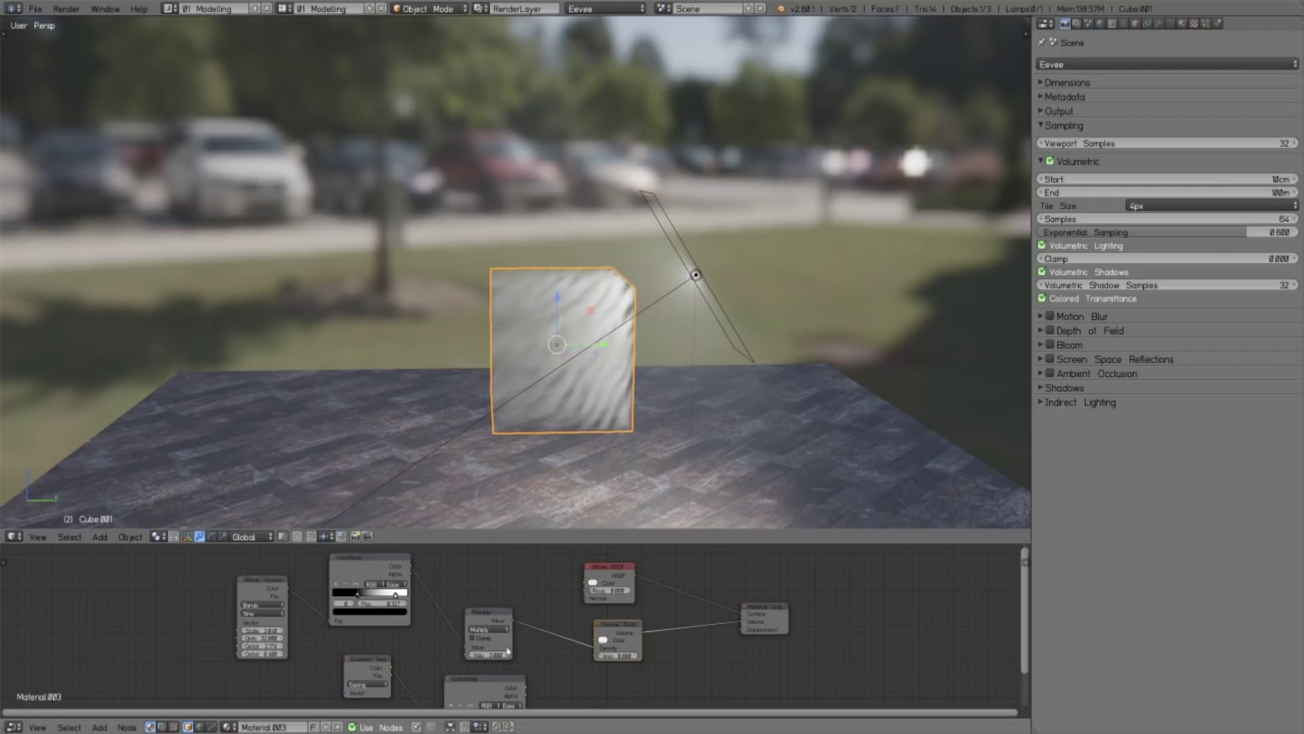
left_click(603, 640)
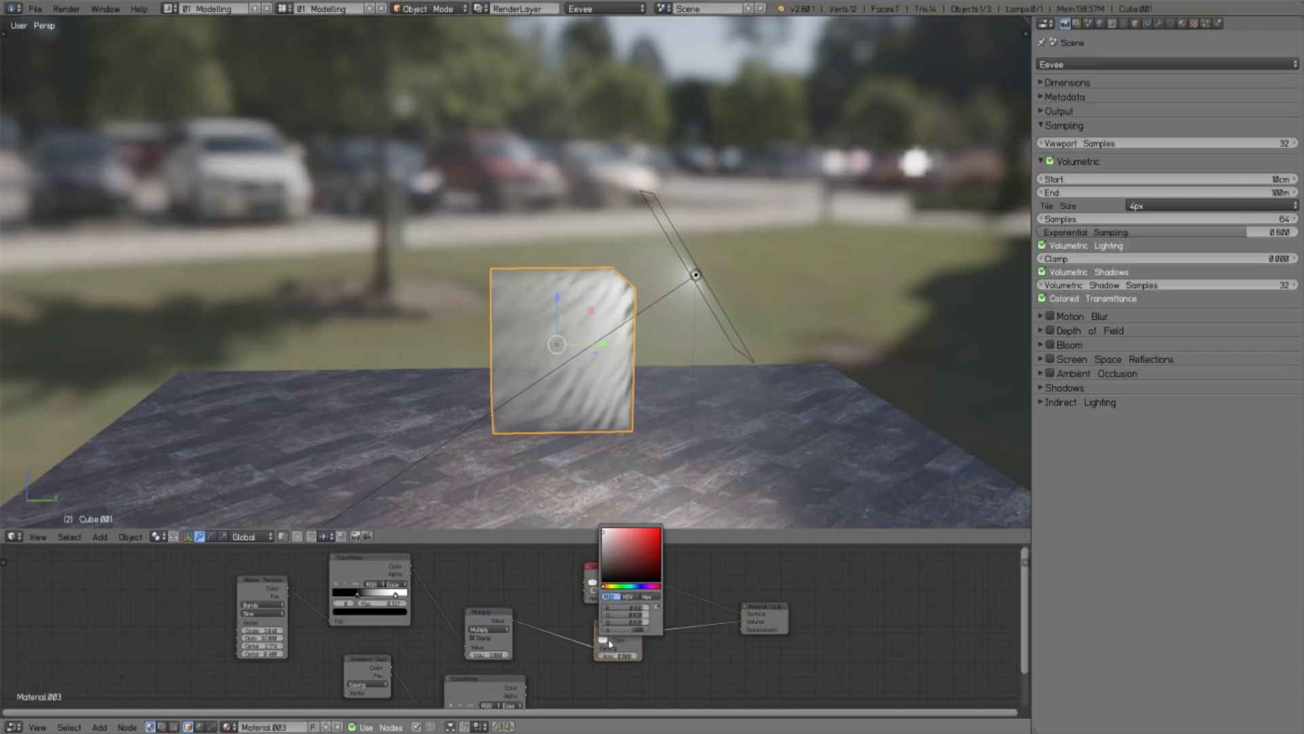
left_click(643, 540)
scroll(707, 417, "up", 2)
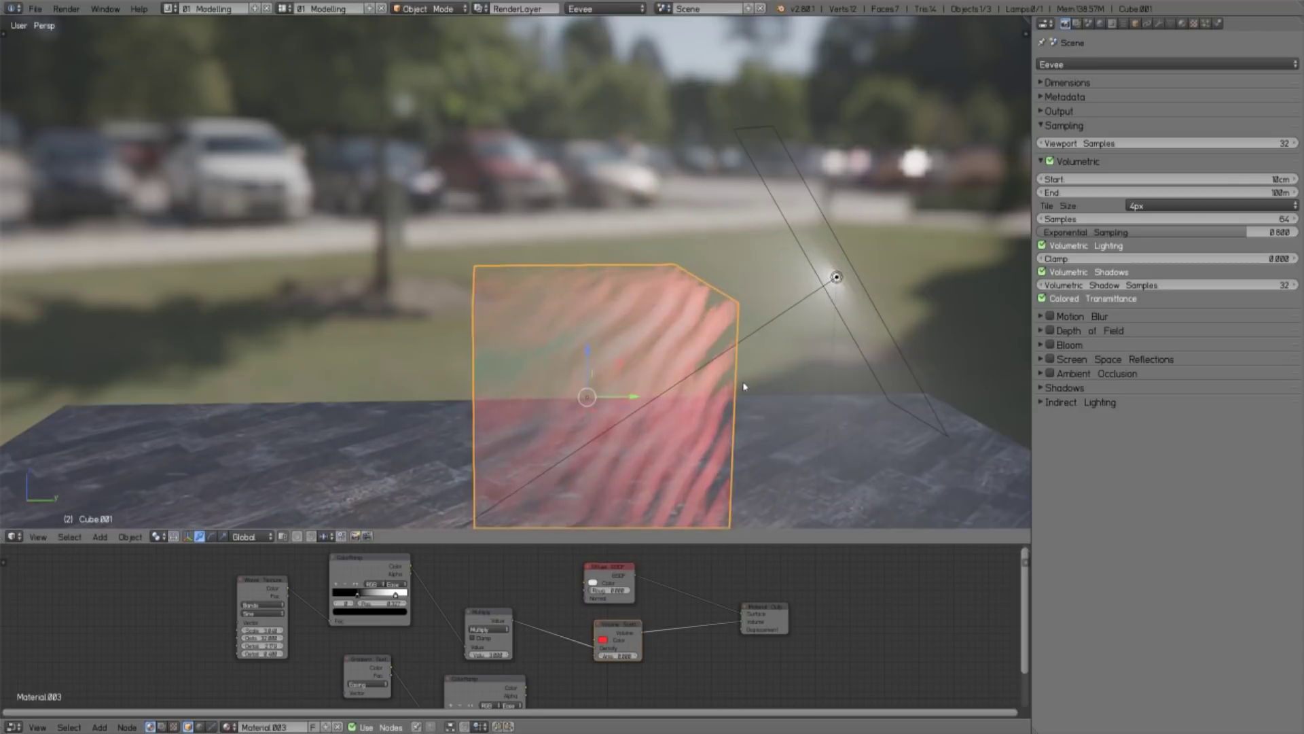
mouse_move(713, 408)
middle_mouse_down()
mouse_move(698, 399)
mouse_move(611, 479)
middle_mouse_up()
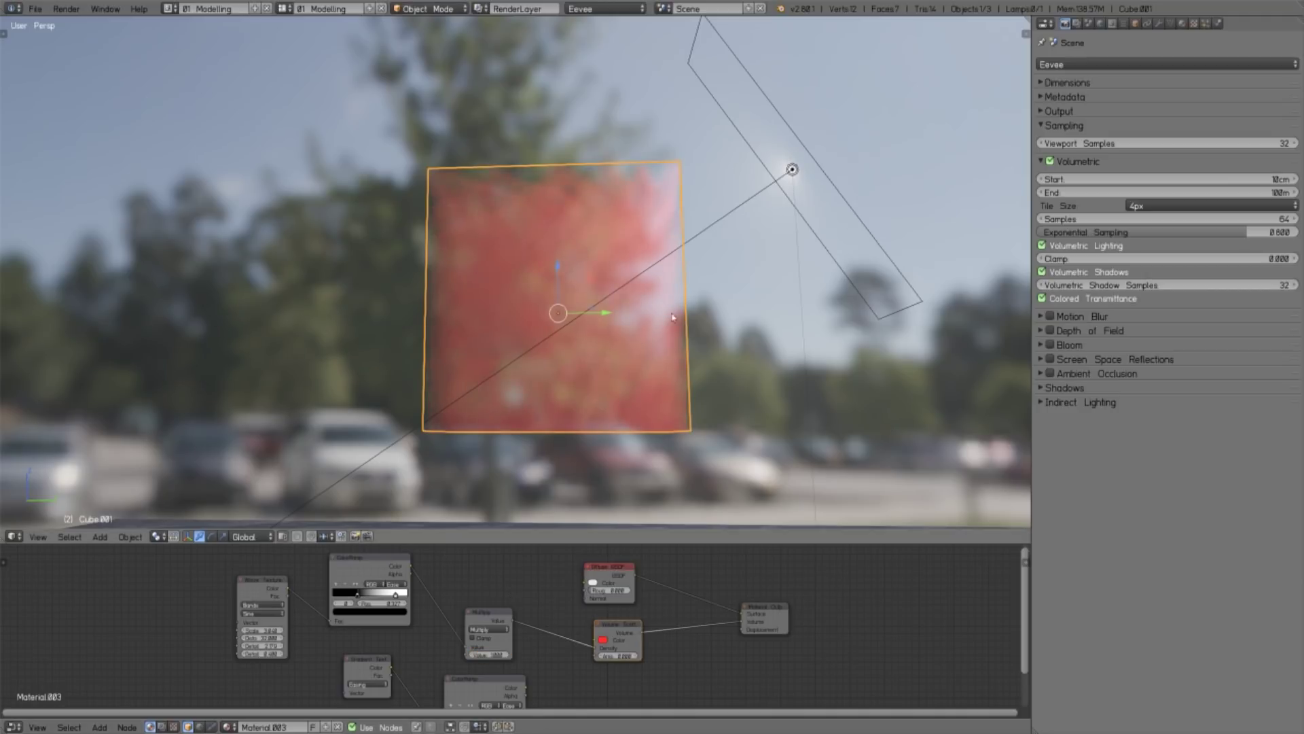
middle_click_drag(551, 489, 571, 446)
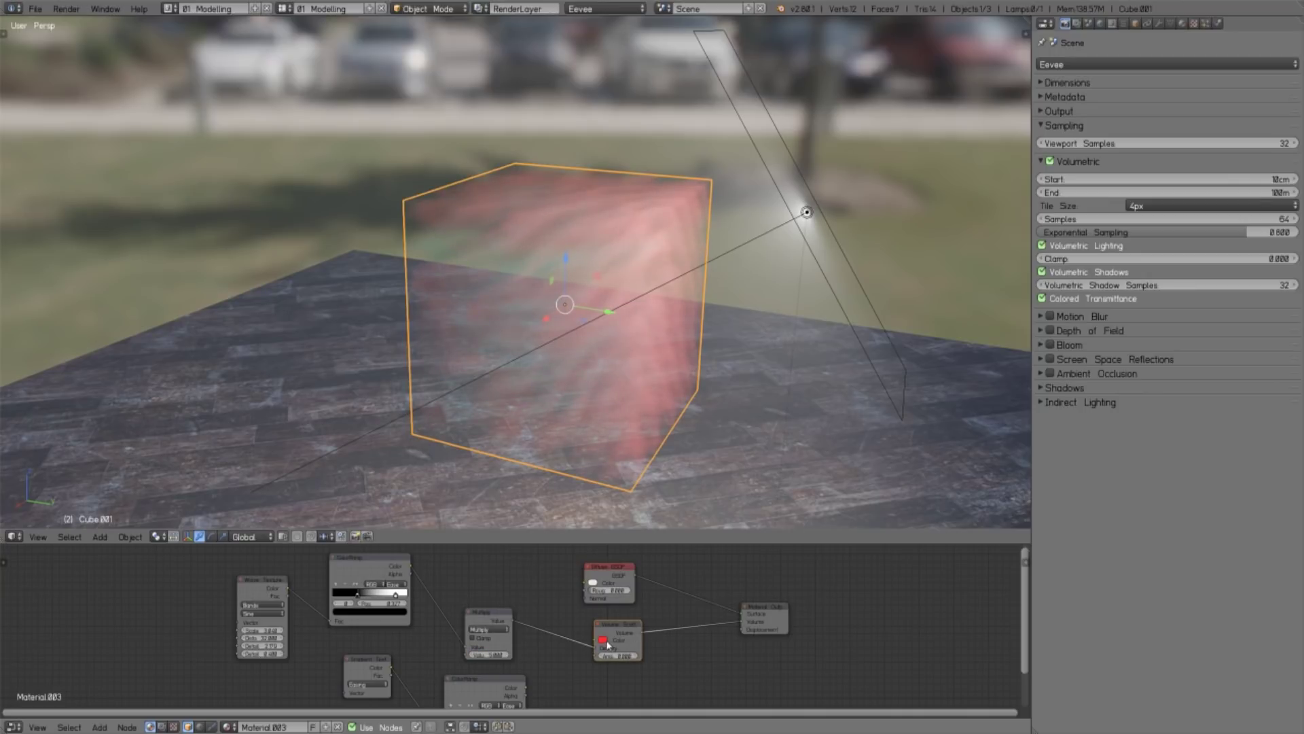
middle_click_drag(633, 408, 693, 367)
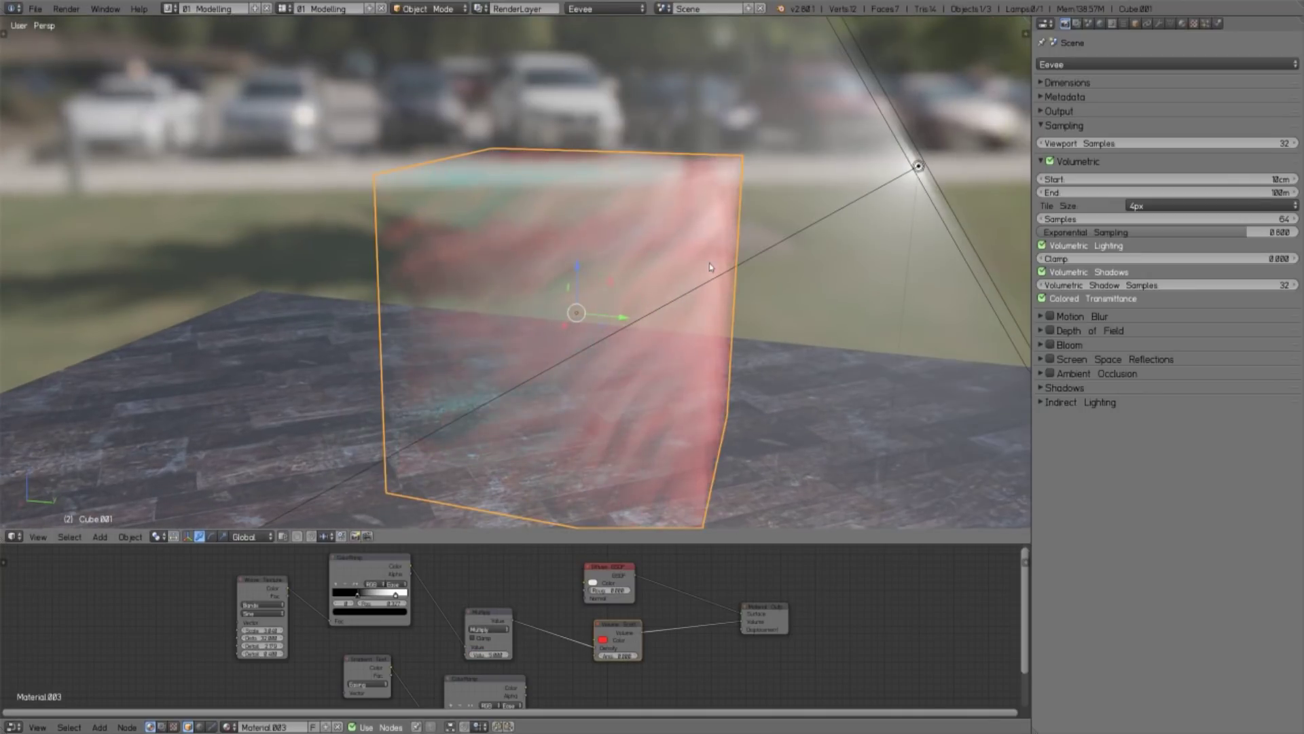
middle_click_drag(710, 267, 785, 242)
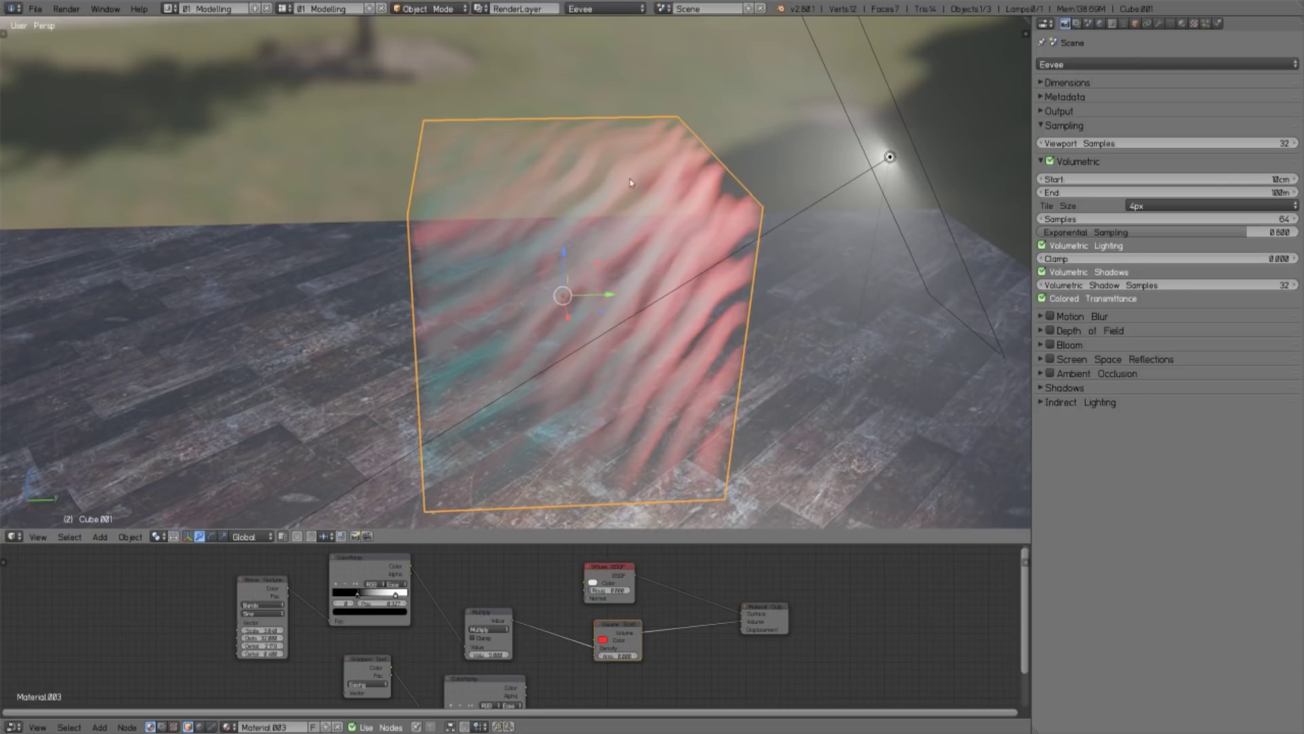
key("Right")
middle_click_drag(598, 149, 654, 195)
middle_click_drag(598, 288, 515, 254)
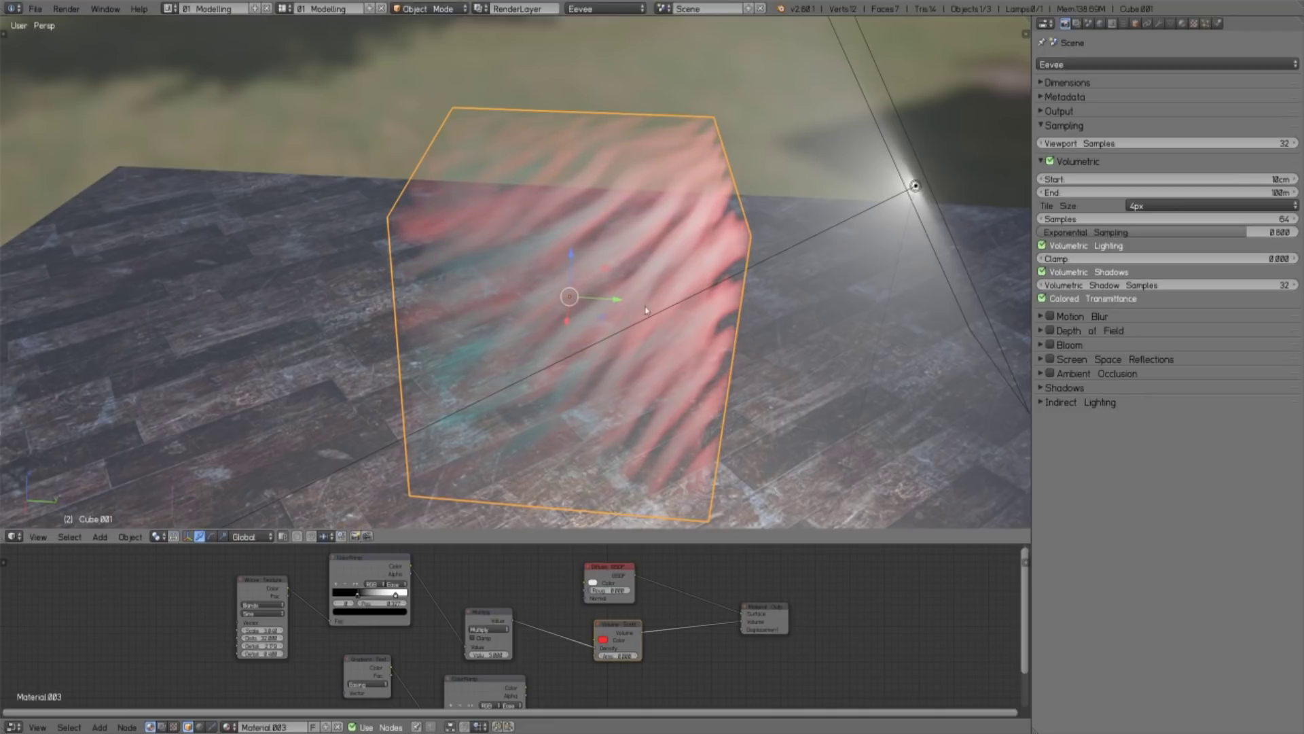
mouse_move(613, 329)
middle_mouse_down()
mouse_move(699, 326)
mouse_move(686, 333)
mouse_move(659, 206)
middle_mouse_up()
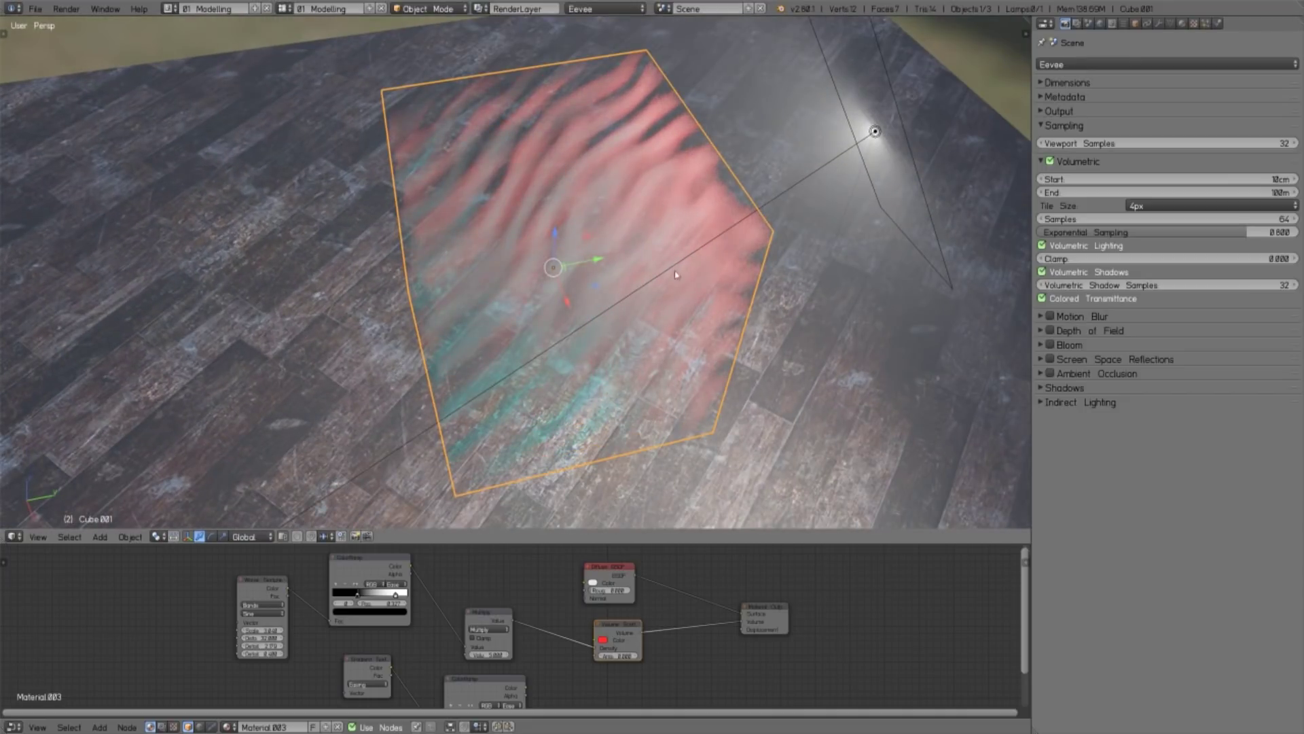
middle_click_drag(675, 274, 688, 322)
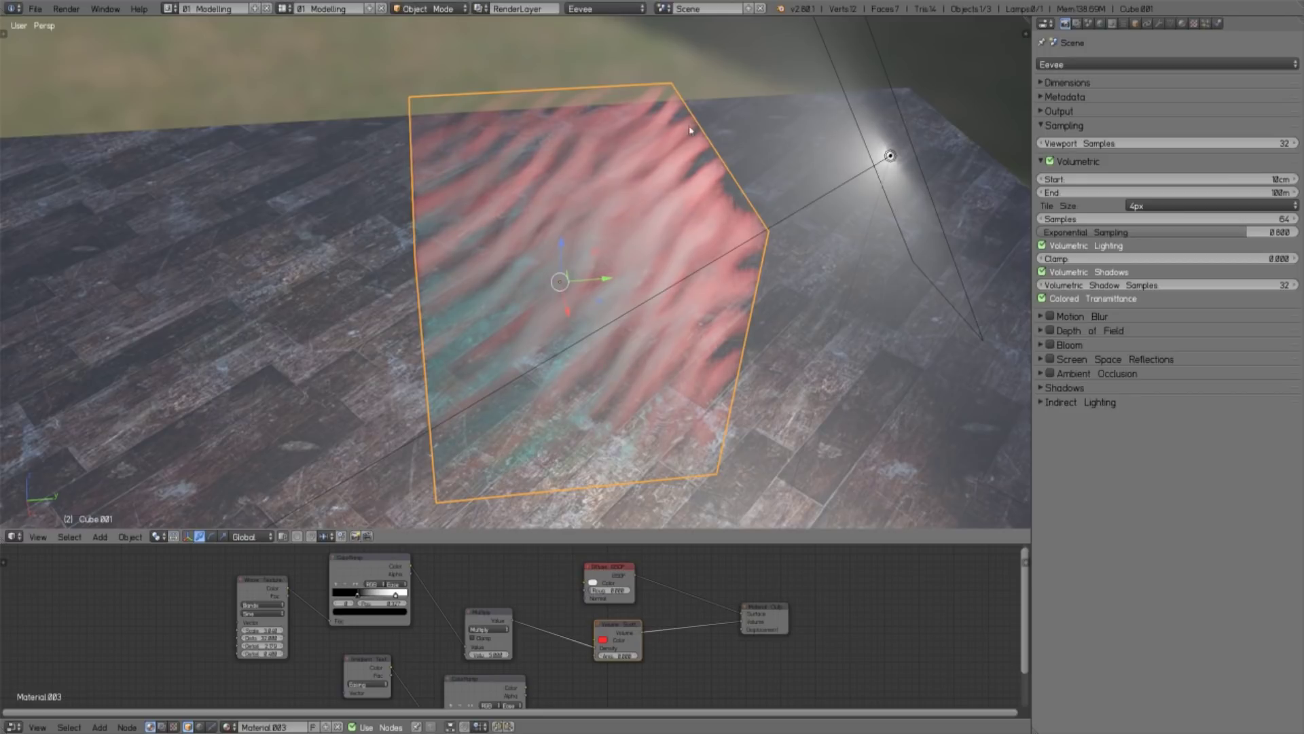
key("a")
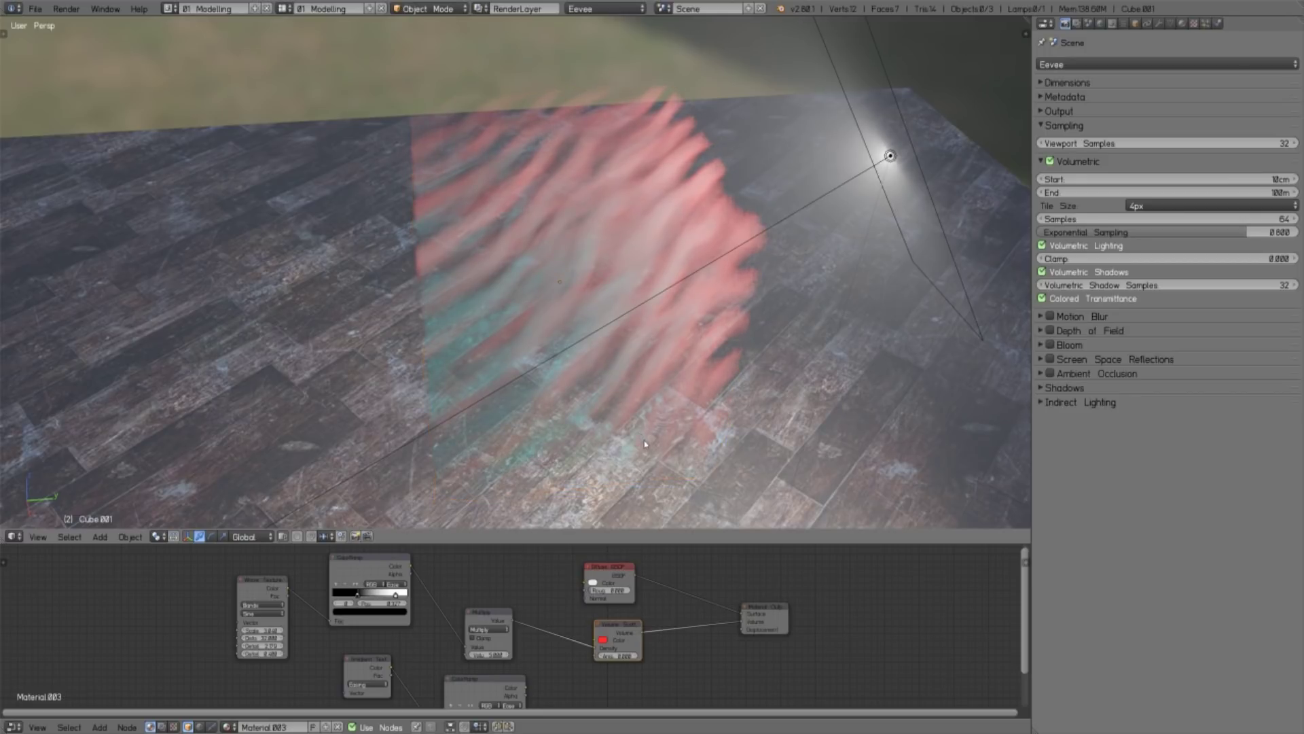